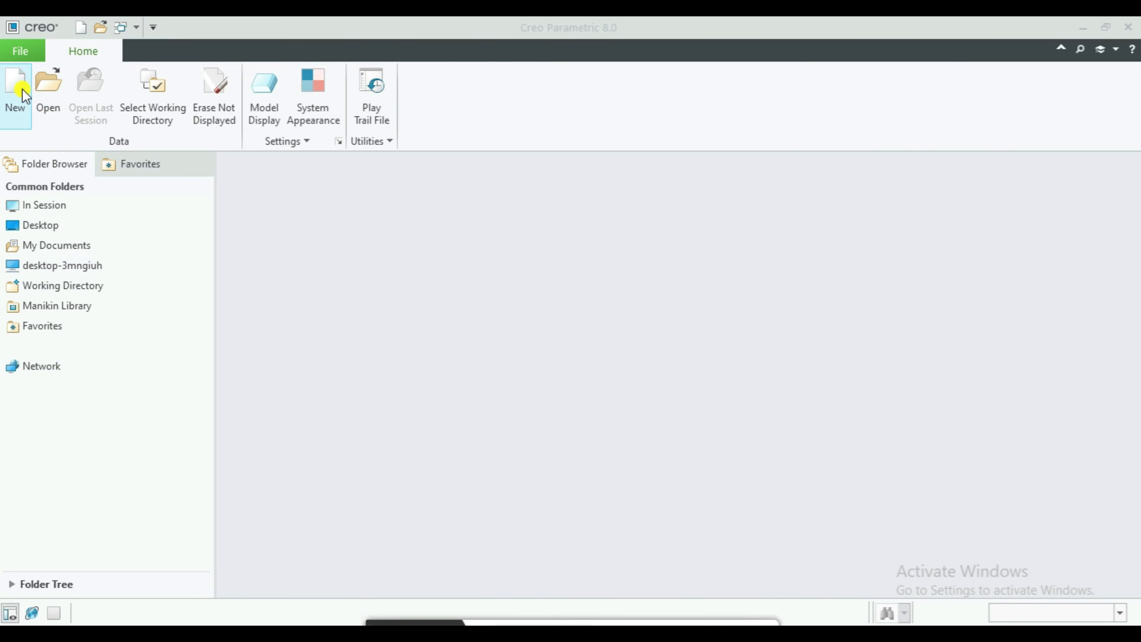
- Create a new Part/Solid file named drill__bit
click(18, 94)
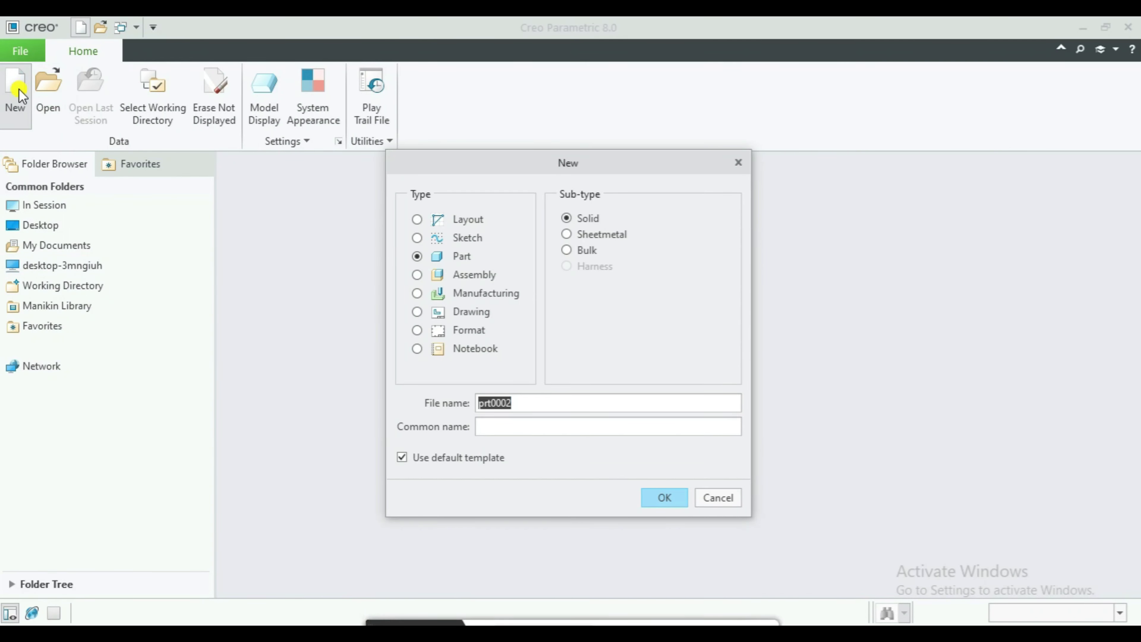
text(drill__bit)
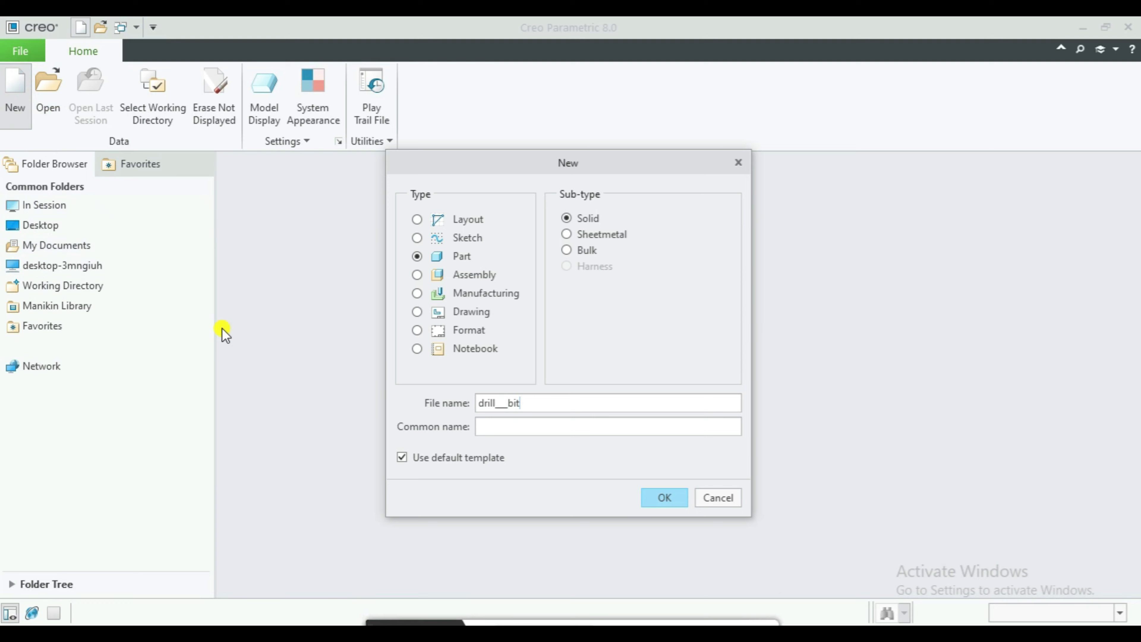
click(664, 498)
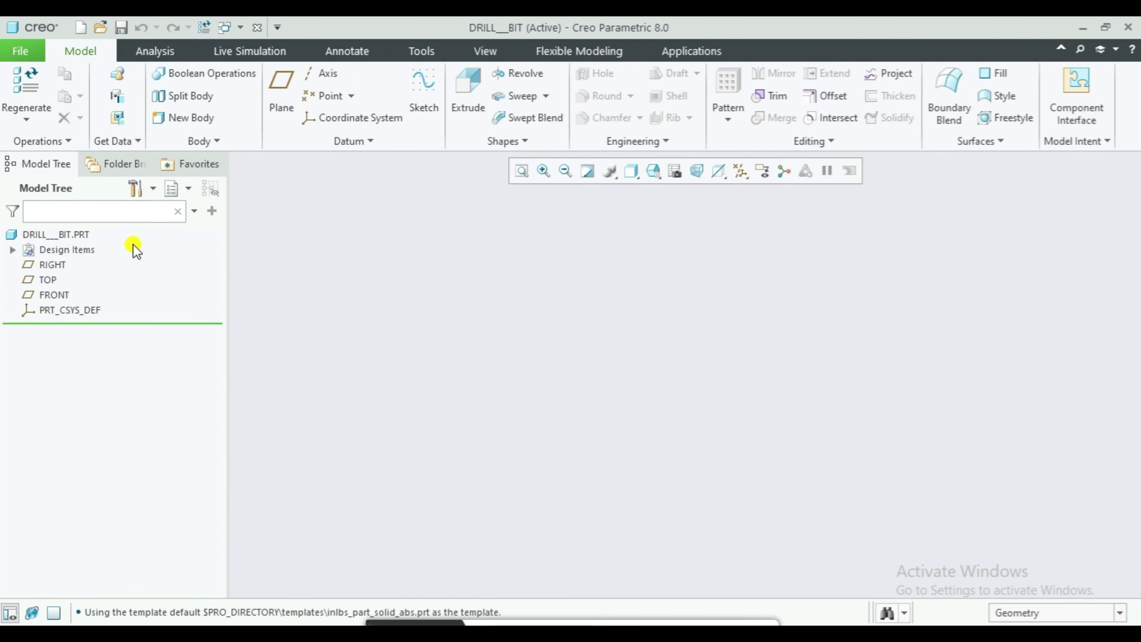
- Turn on datum plane display and start an Extrude sketch on the FRONT plane, viewed face-on
click(740, 171)
click(762, 269)
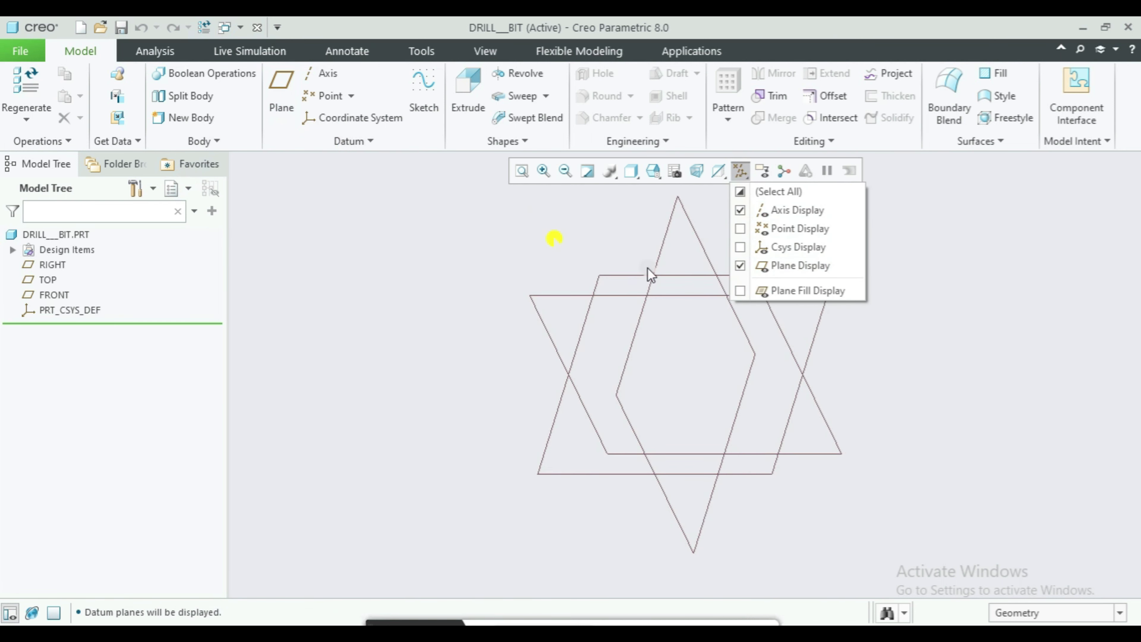
click(548, 296)
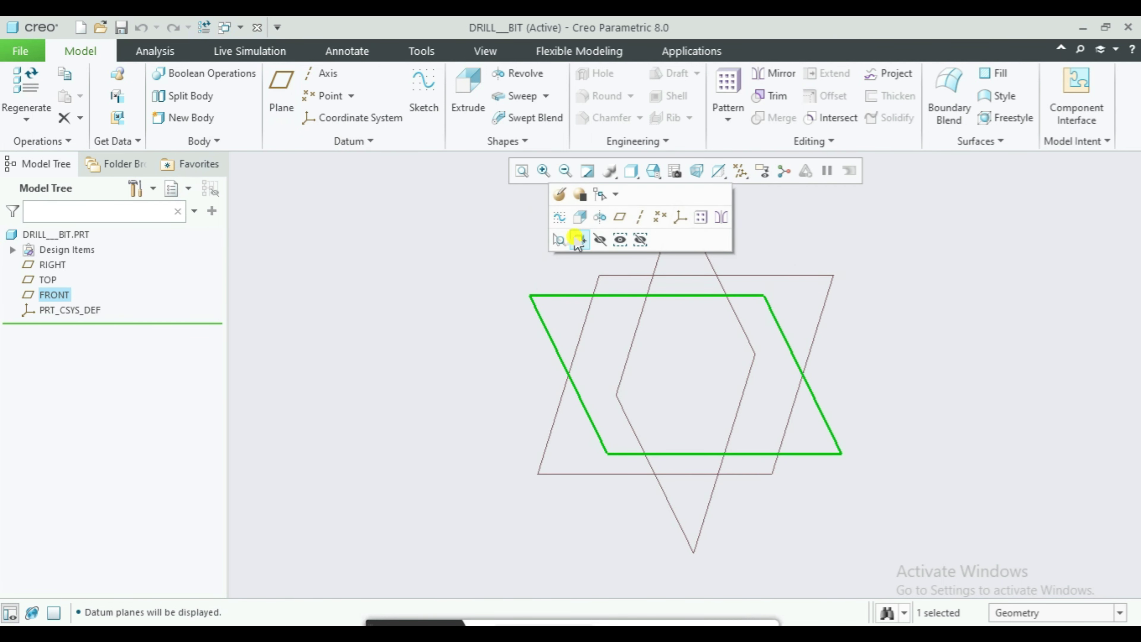
click(559, 217)
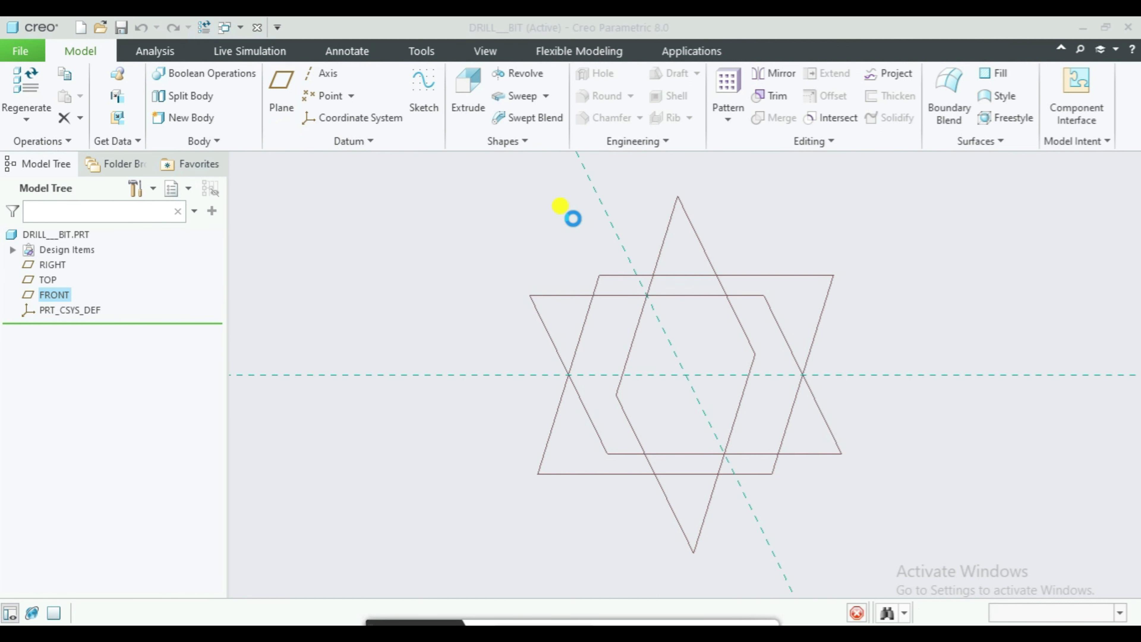
click(718, 171)
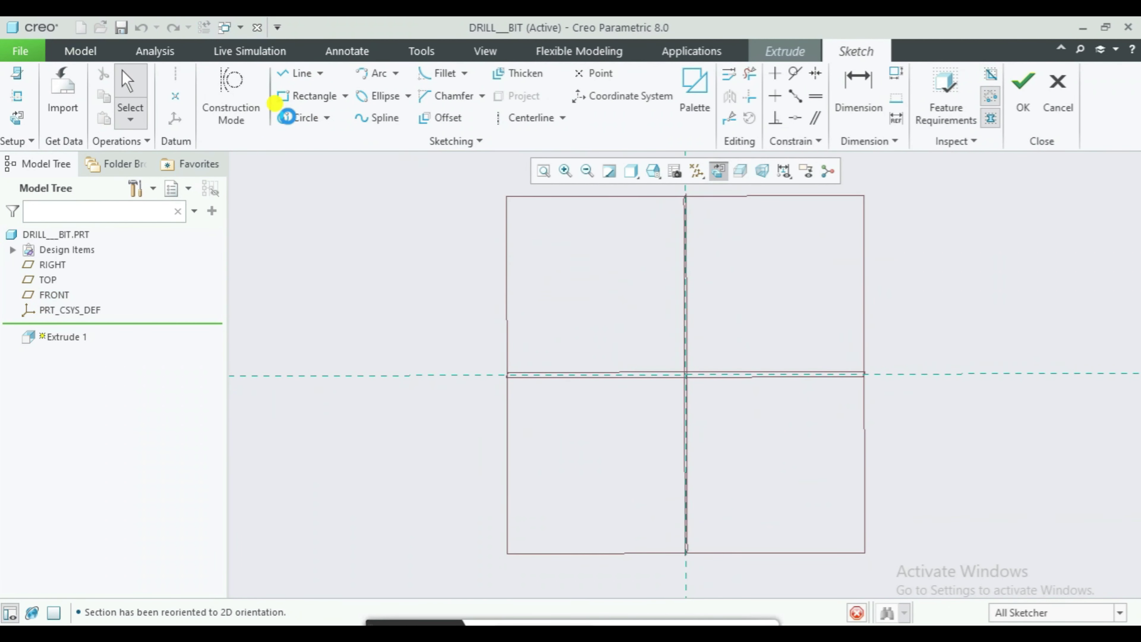
- Draw a circle of diameter 30 at the sketch origin and exit the sketch
click(288, 117)
click(685, 374)
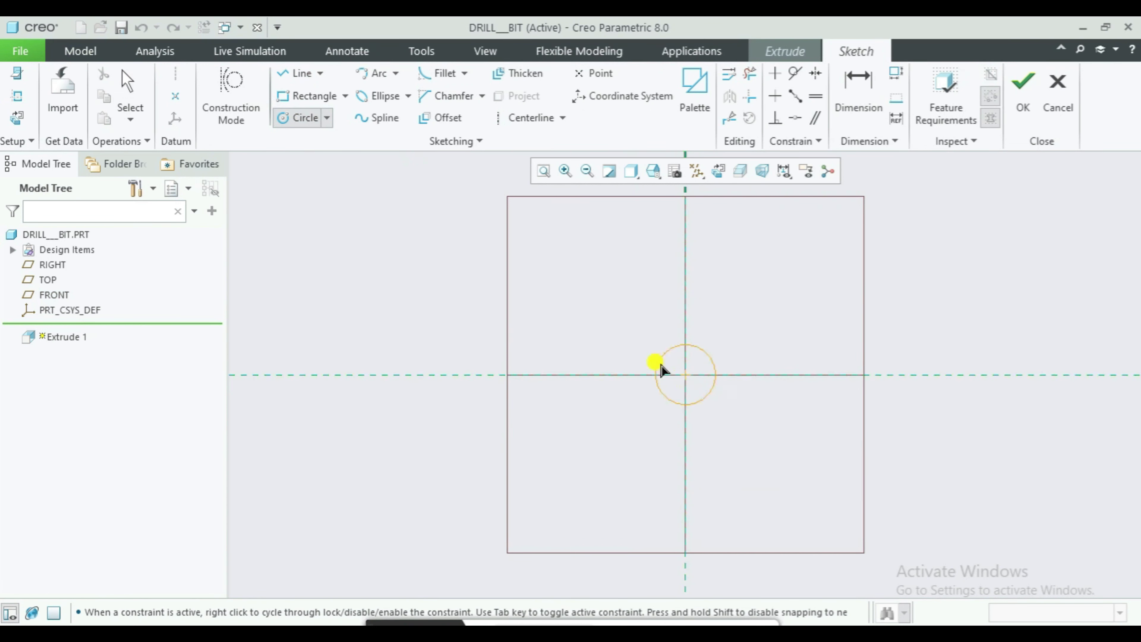
click(652, 366)
middle_click(630, 341)
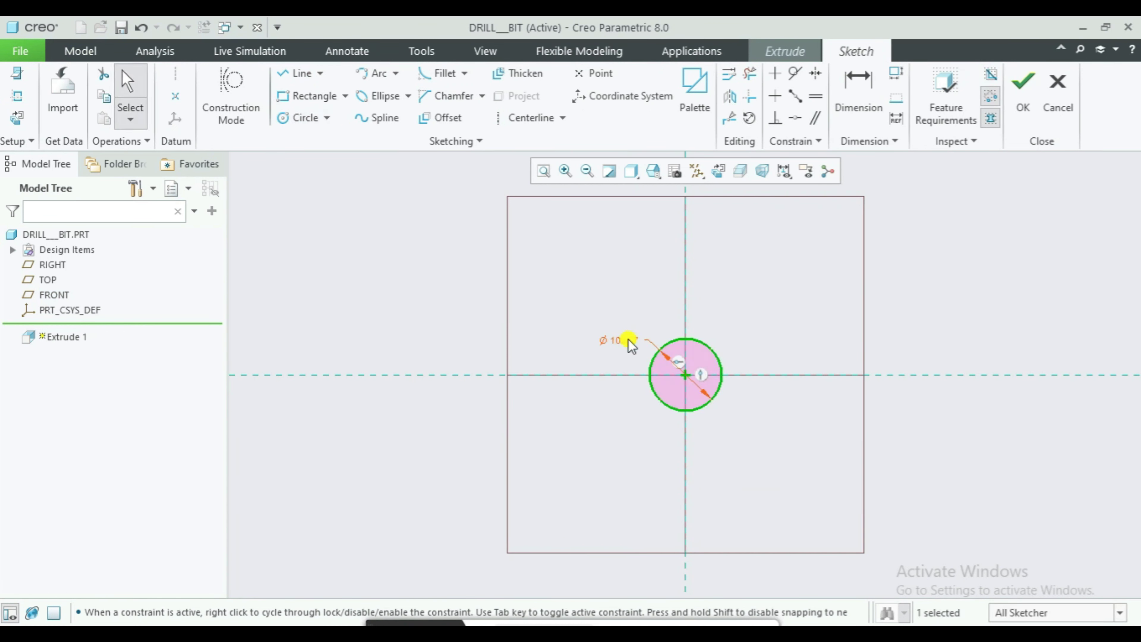
double_click(628, 340)
text(30)
key(Return)
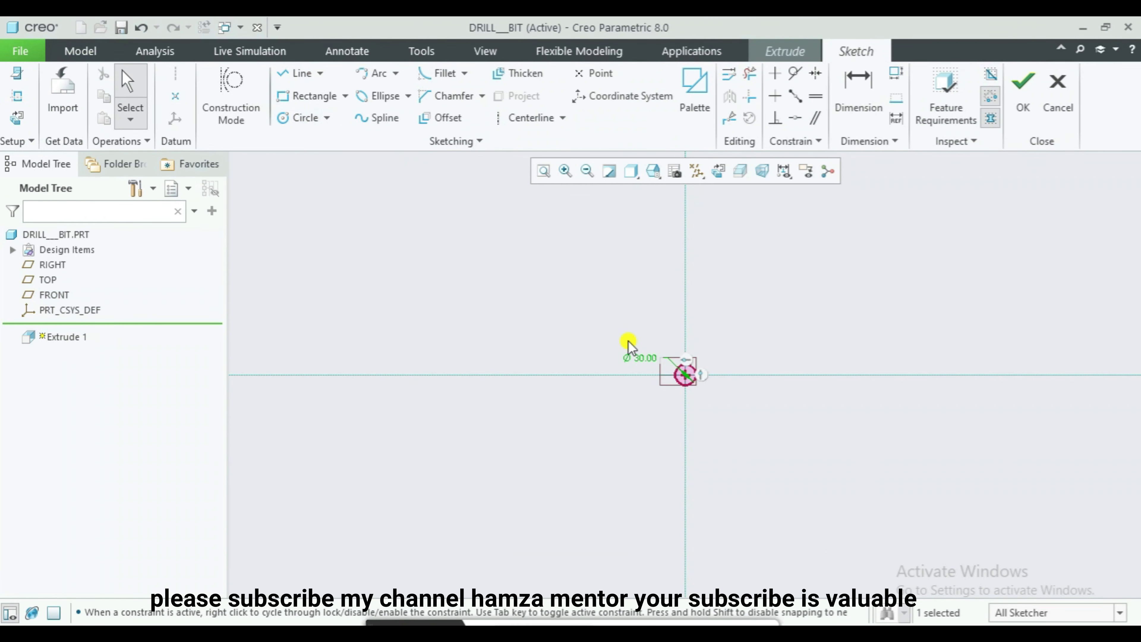
click(1018, 90)
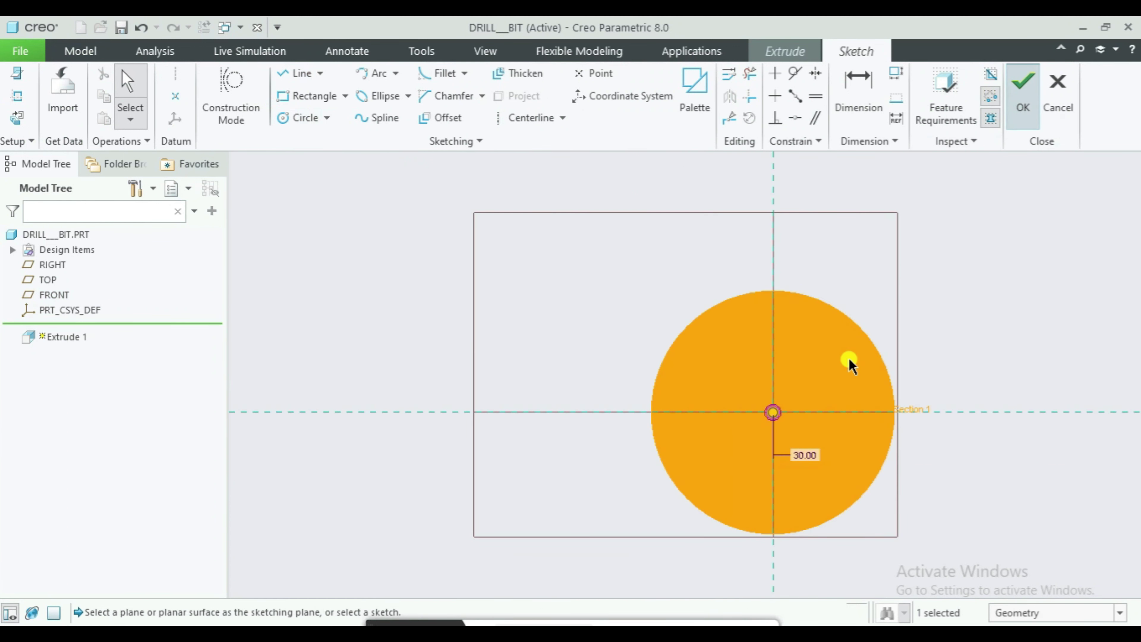
- Change the extrusion depth to 300, complete Extrude 1, and refit the view
scroll(539, 224, down, 3)
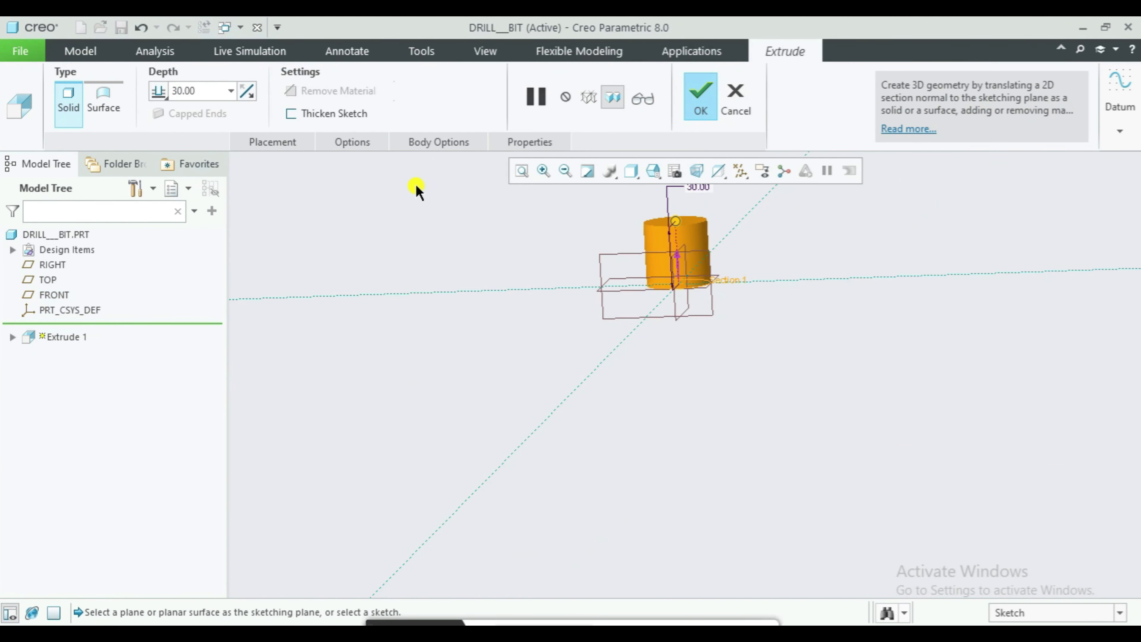
double_click(202, 91)
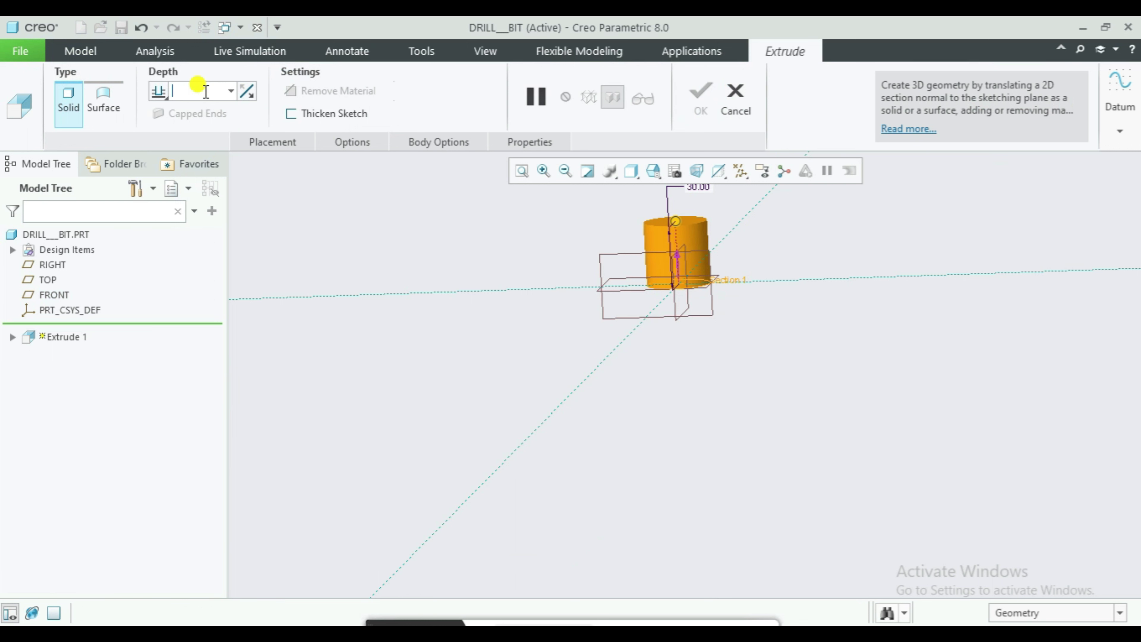
click(204, 91)
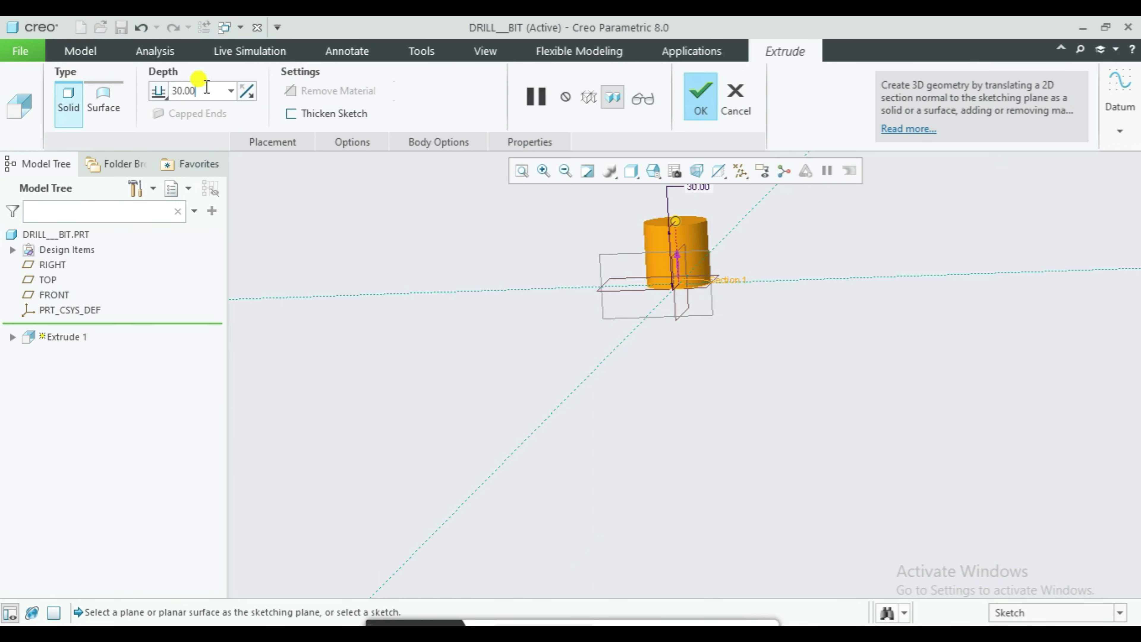
key(BackSpace)
key(BackSpace)
text(300)
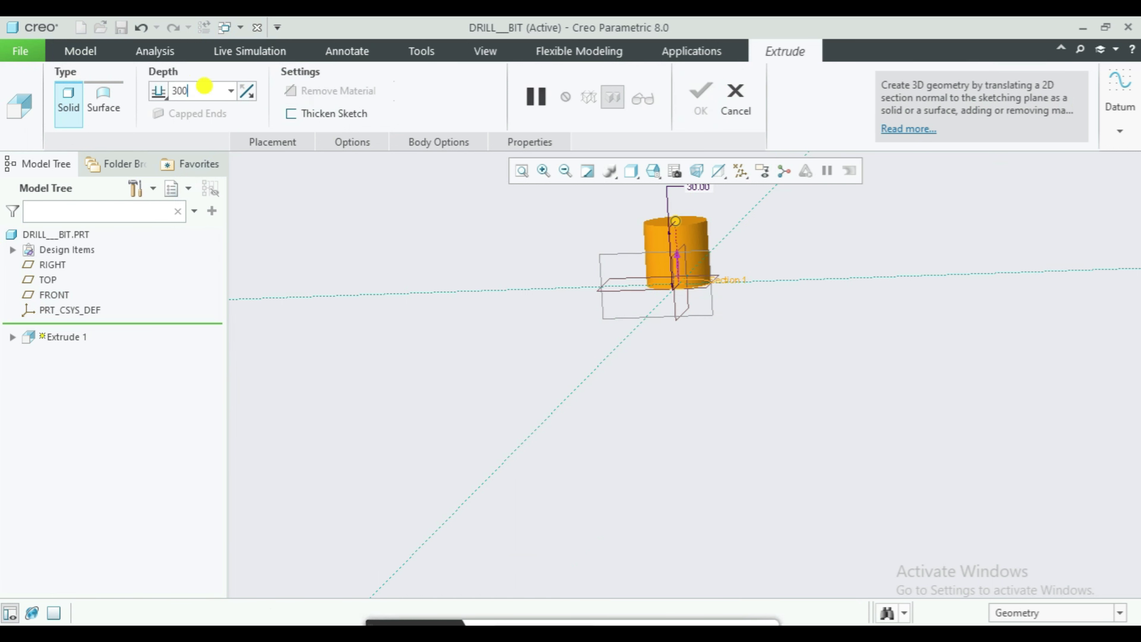
key(Return)
click(701, 104)
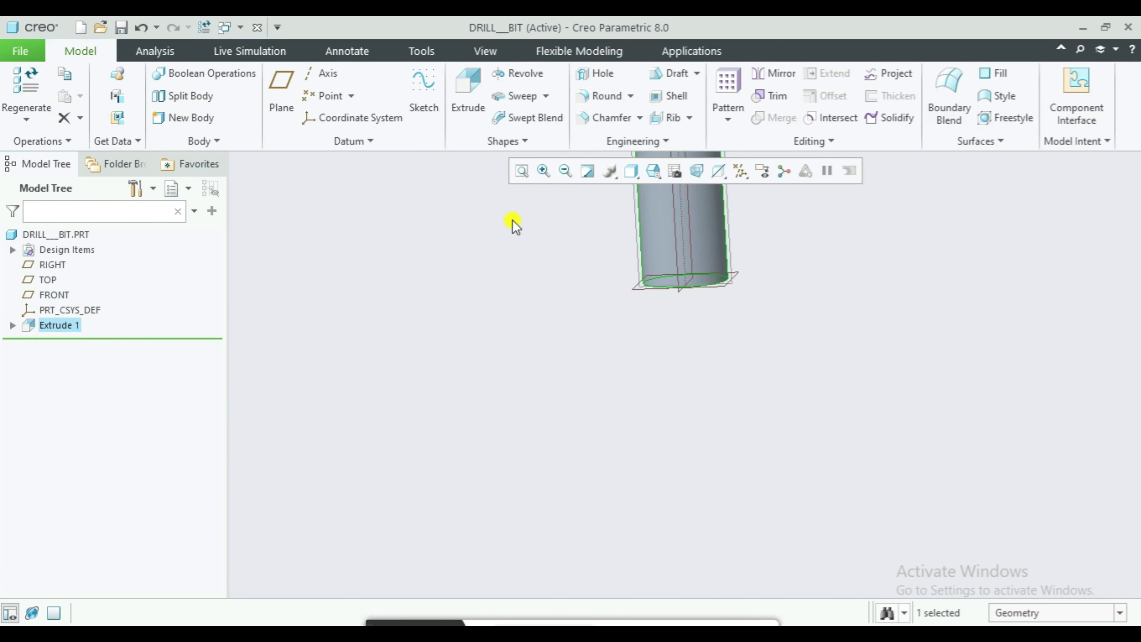
click(522, 171)
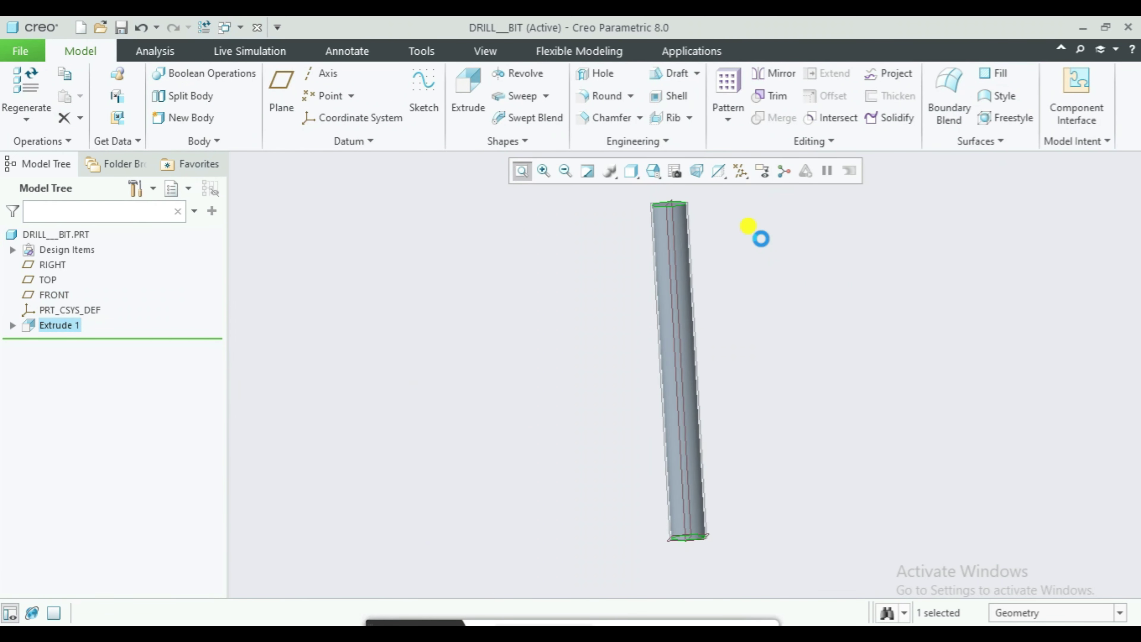
scroll(761, 238, down, 2)
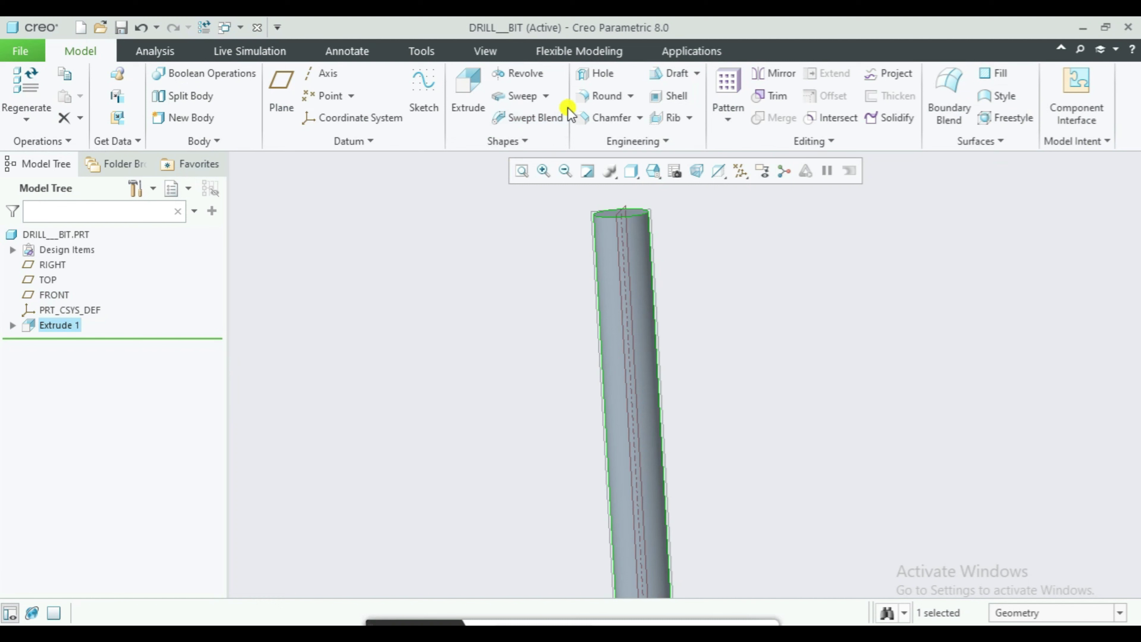
- Start a Helical Sweep and open its helix profile sketch on the RIGHT plane
click(545, 95)
click(543, 133)
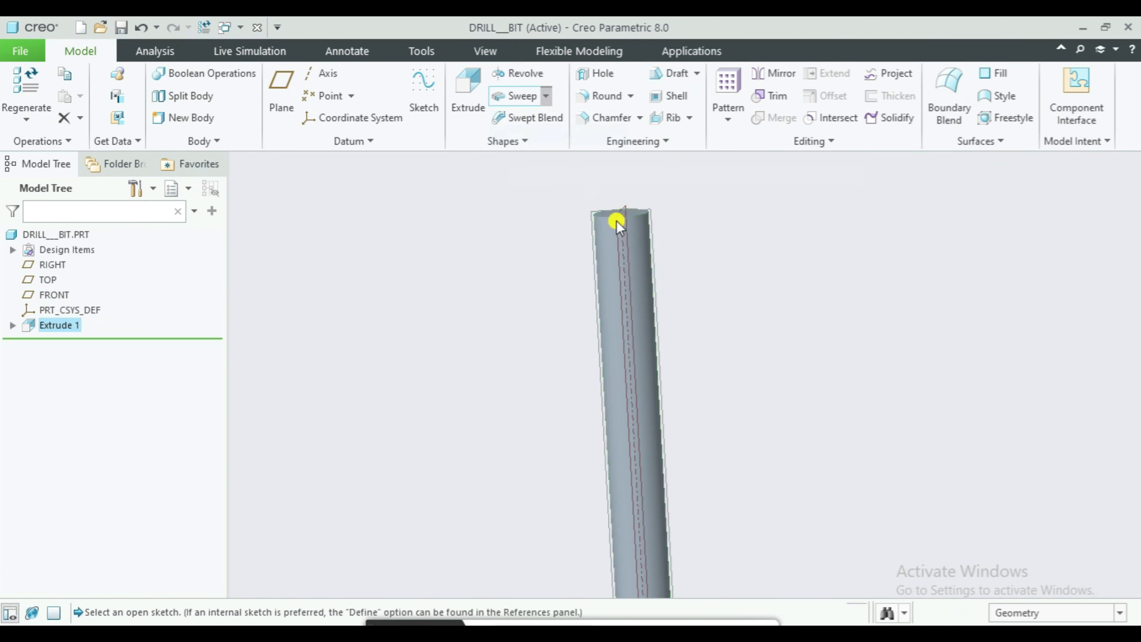
middle_drag(672, 224, 673, 206)
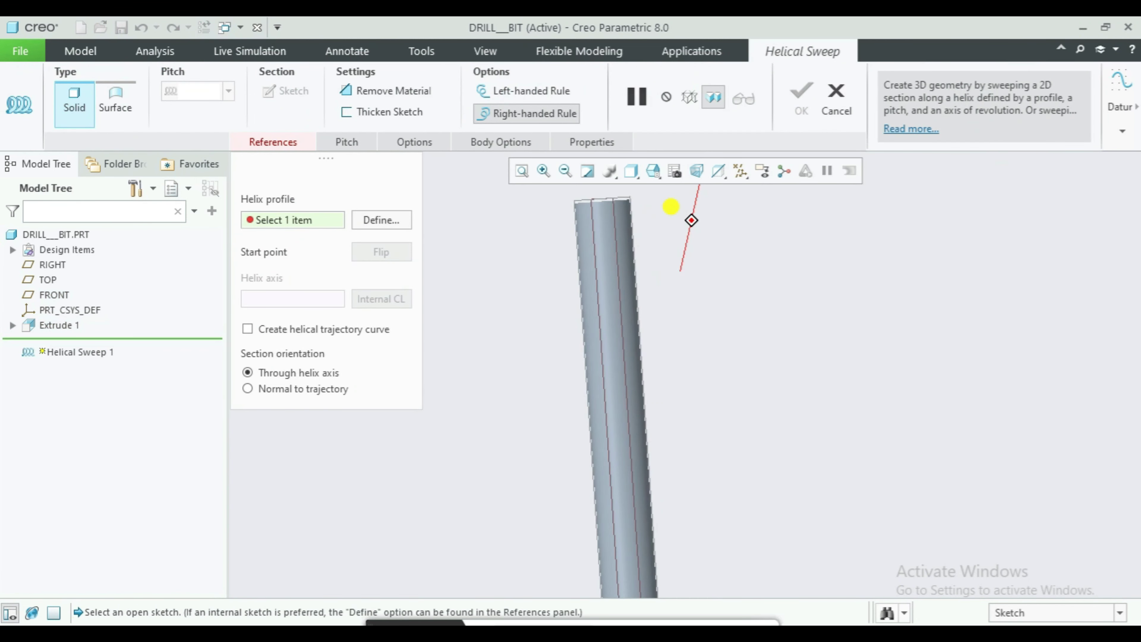
scroll(622, 220, down, 2)
click(382, 220)
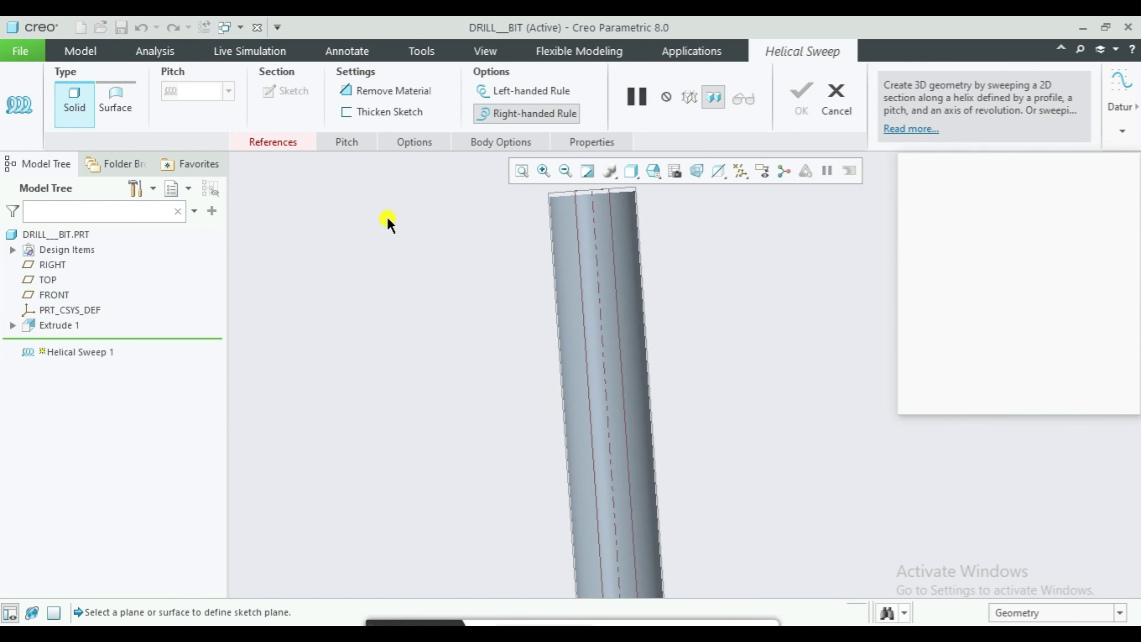
click(576, 225)
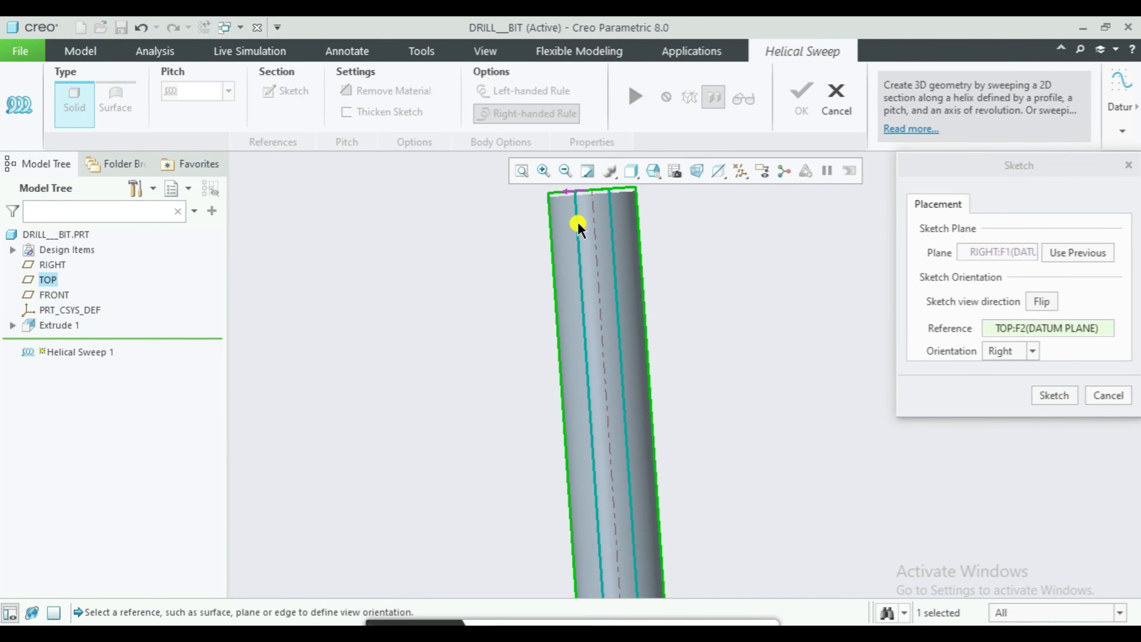
click(1054, 396)
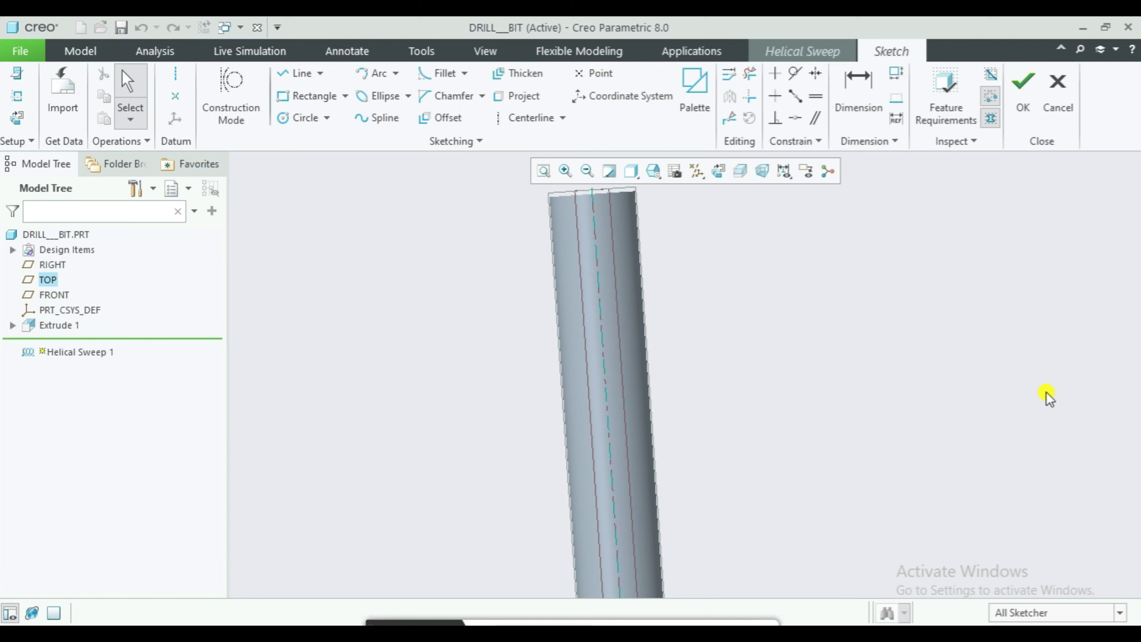
- Draw the profile line from the shaft's bottom-right corner up its right edge
click(717, 172)
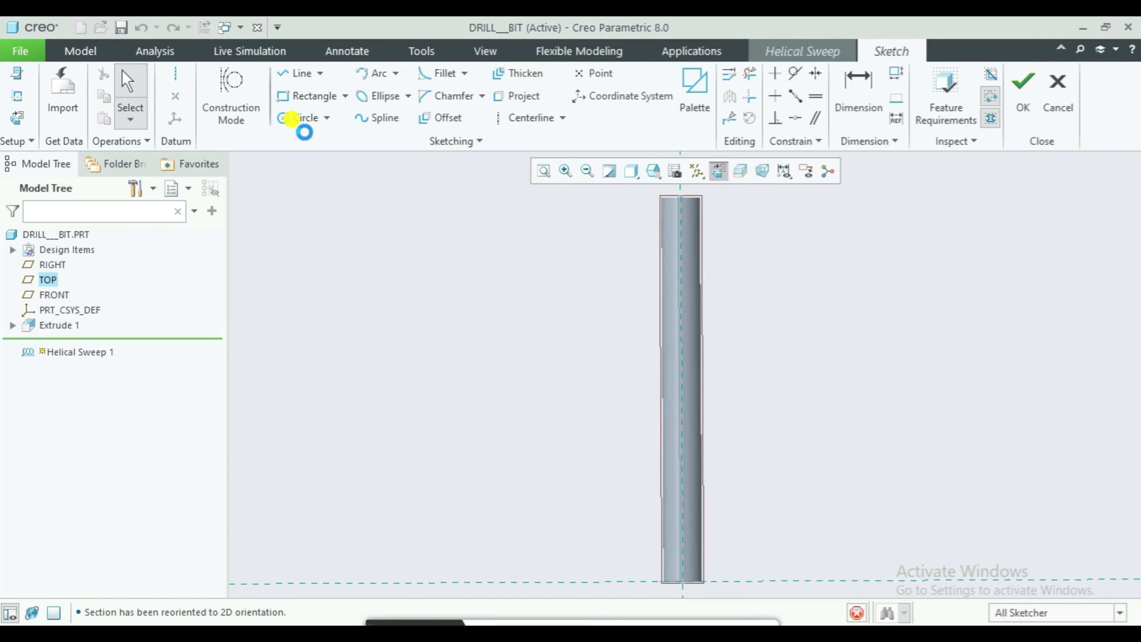
click(285, 75)
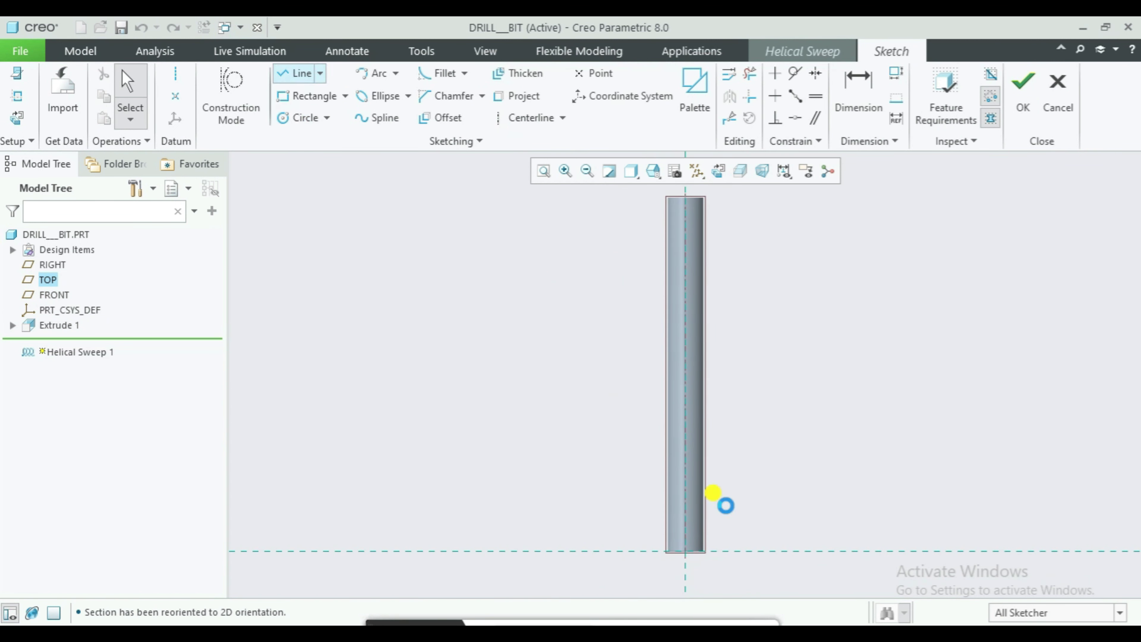
click(698, 543)
scroll(698, 543, up, 4)
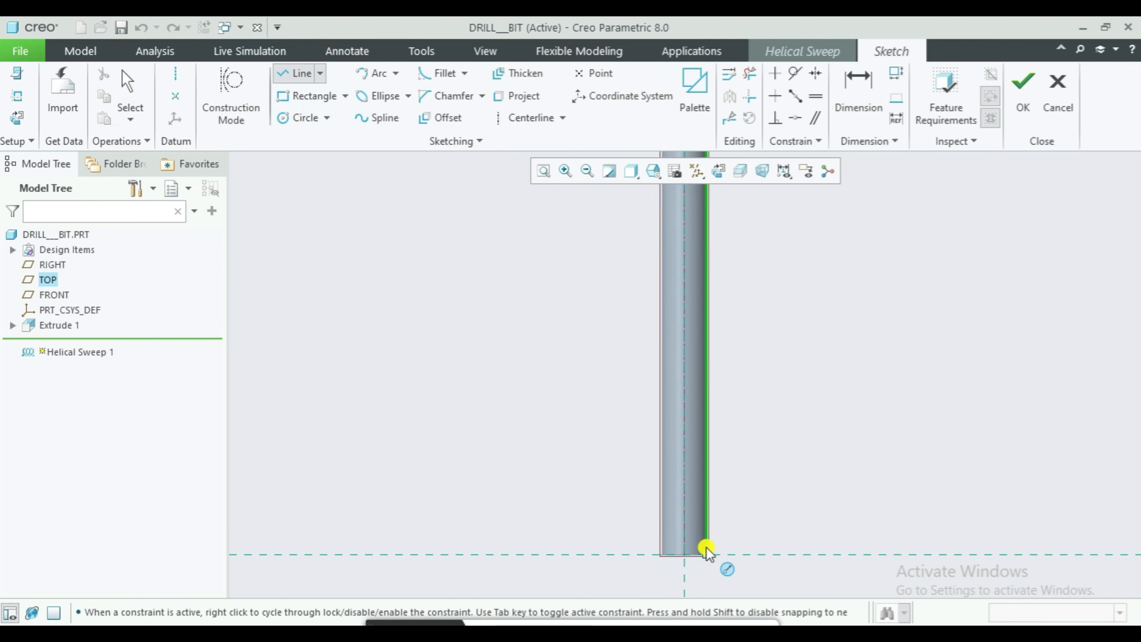
click(706, 562)
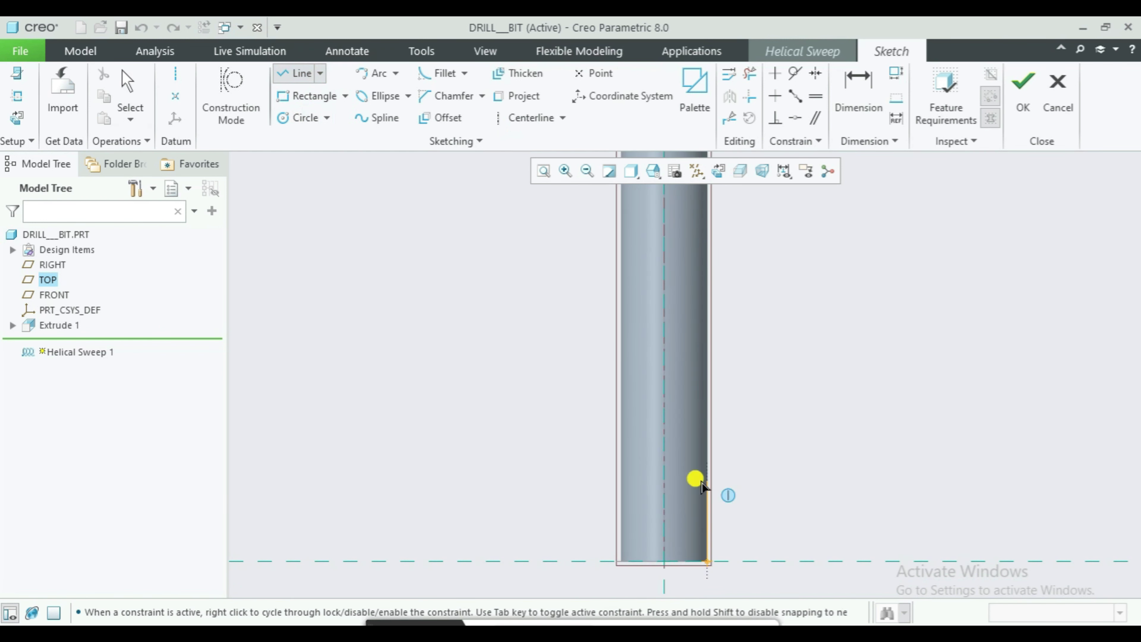
scroll(709, 232, down, 2)
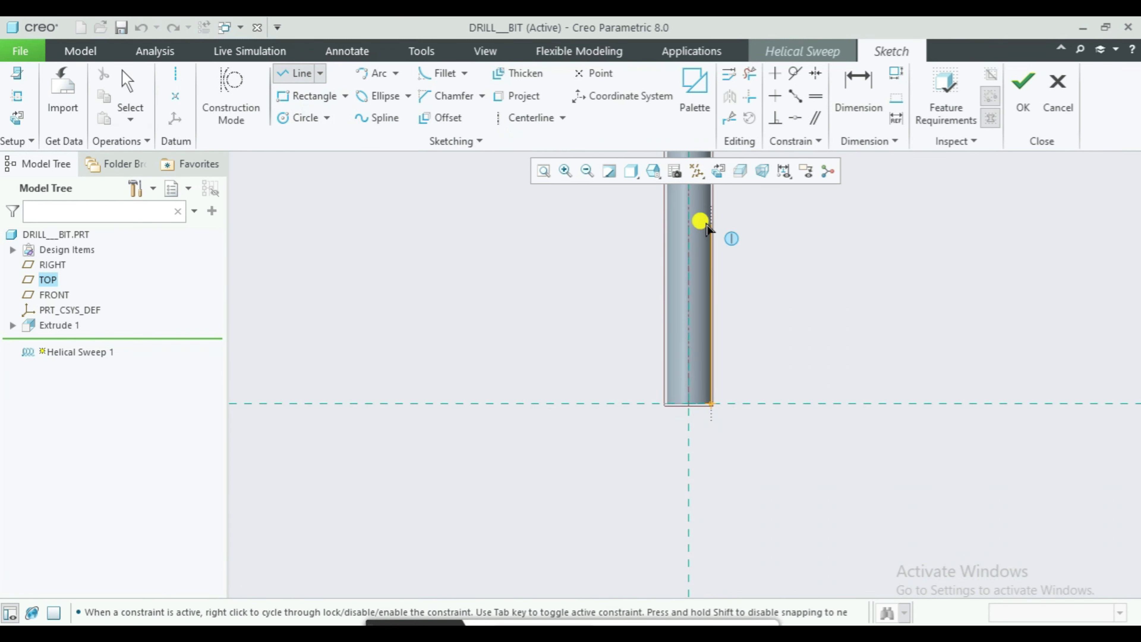
shift+middle_drag(709, 232, 701, 345)
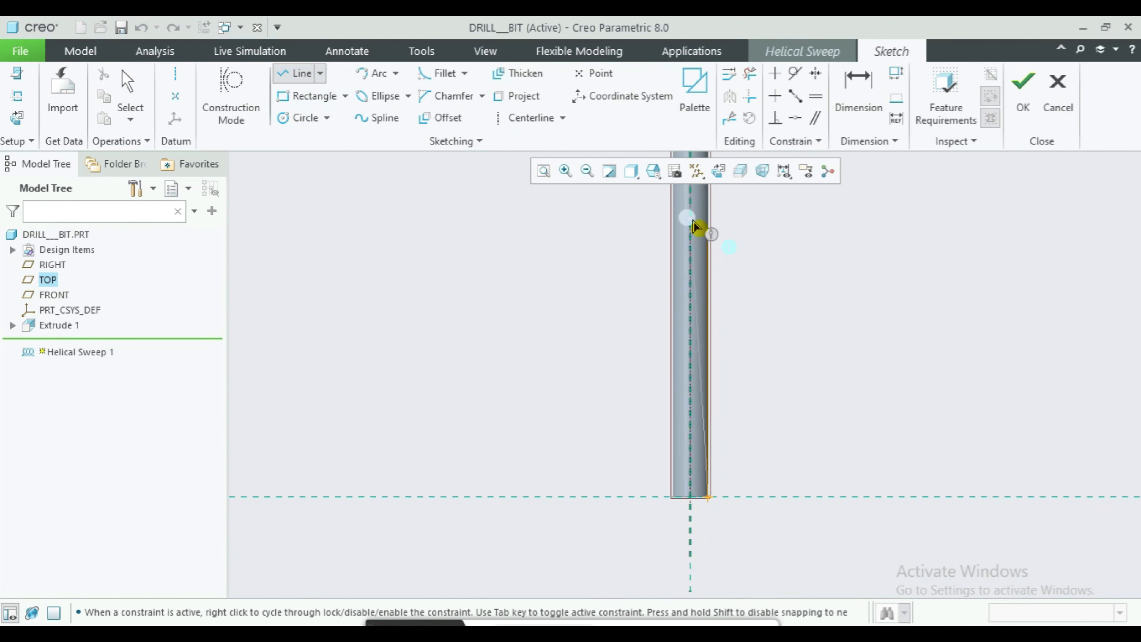
click(708, 243)
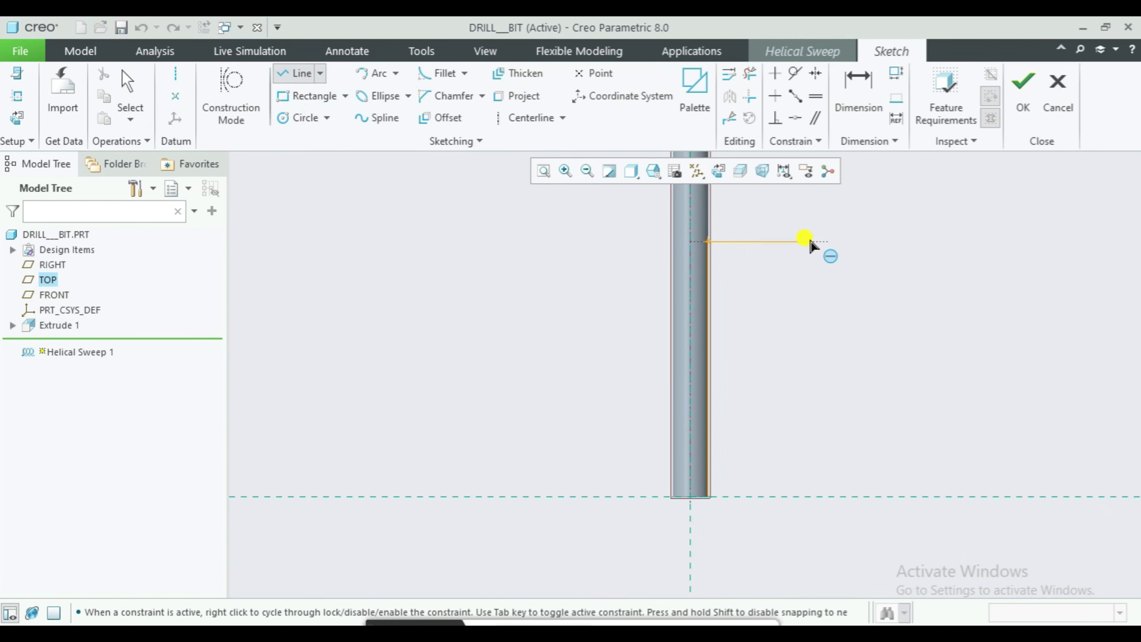
middle_click(811, 244)
- Add a vertical centerline along the shaft axis and finish the profile sketch
click(521, 117)
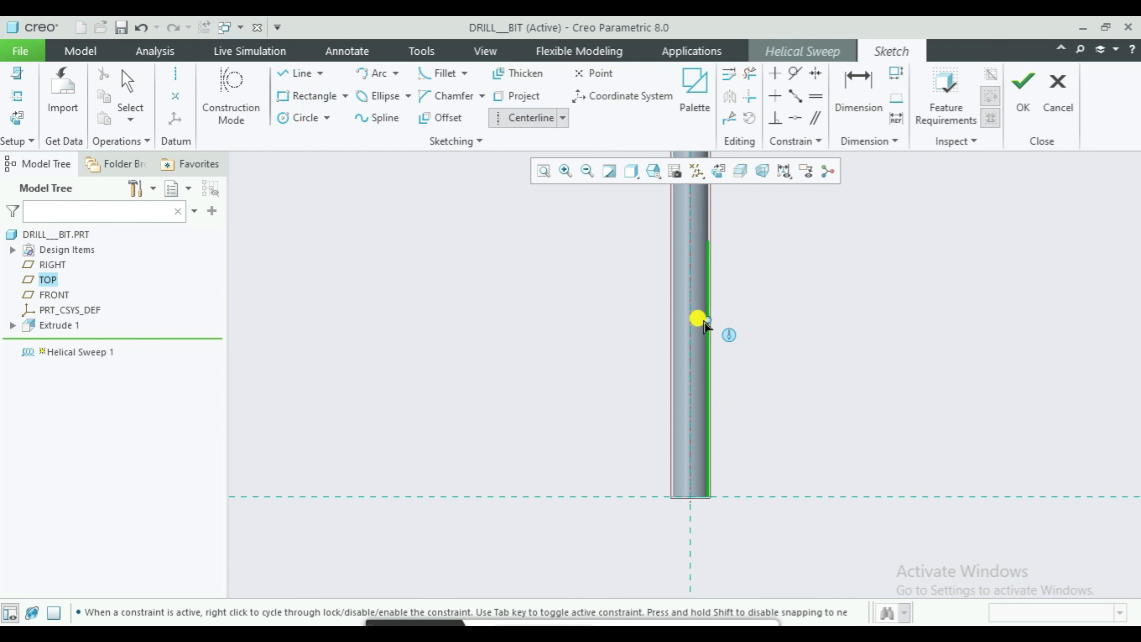
click(694, 320)
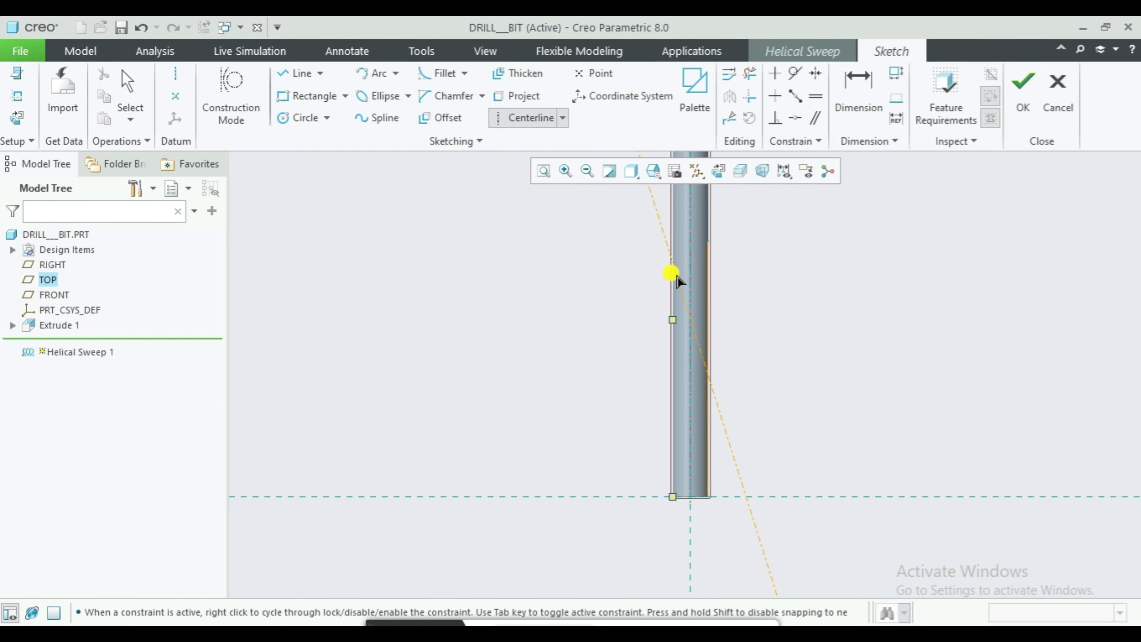
click(691, 251)
middle_click(773, 268)
scroll(770, 261, down, 3)
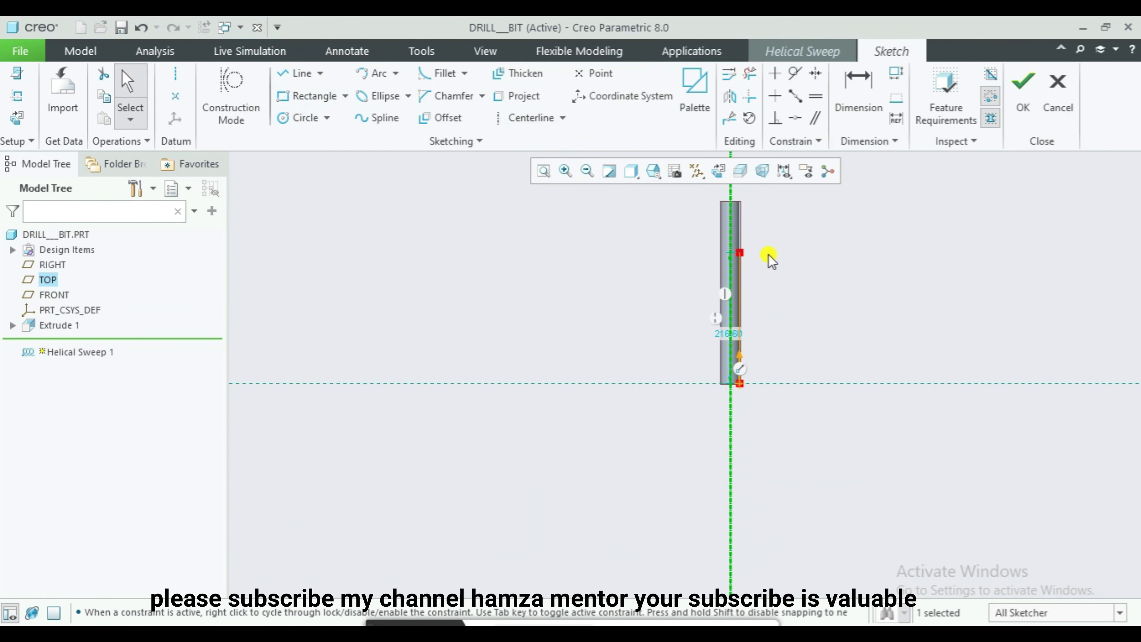
click(1022, 88)
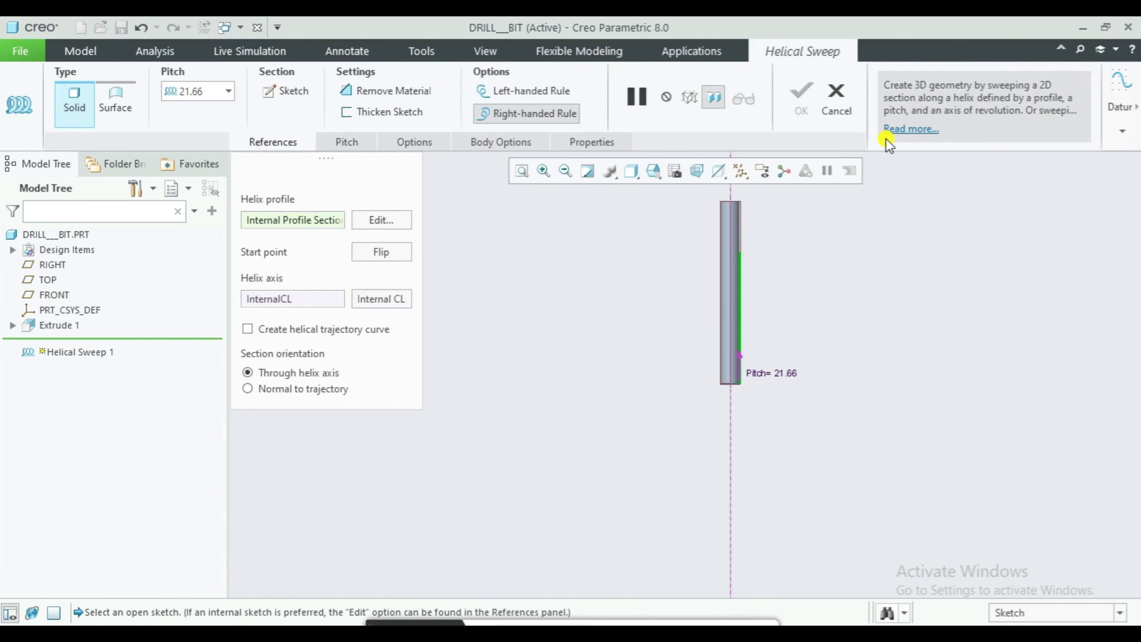
- Sketch a Ø20 section circle at the shaft's lower corner and finish the section
click(277, 90)
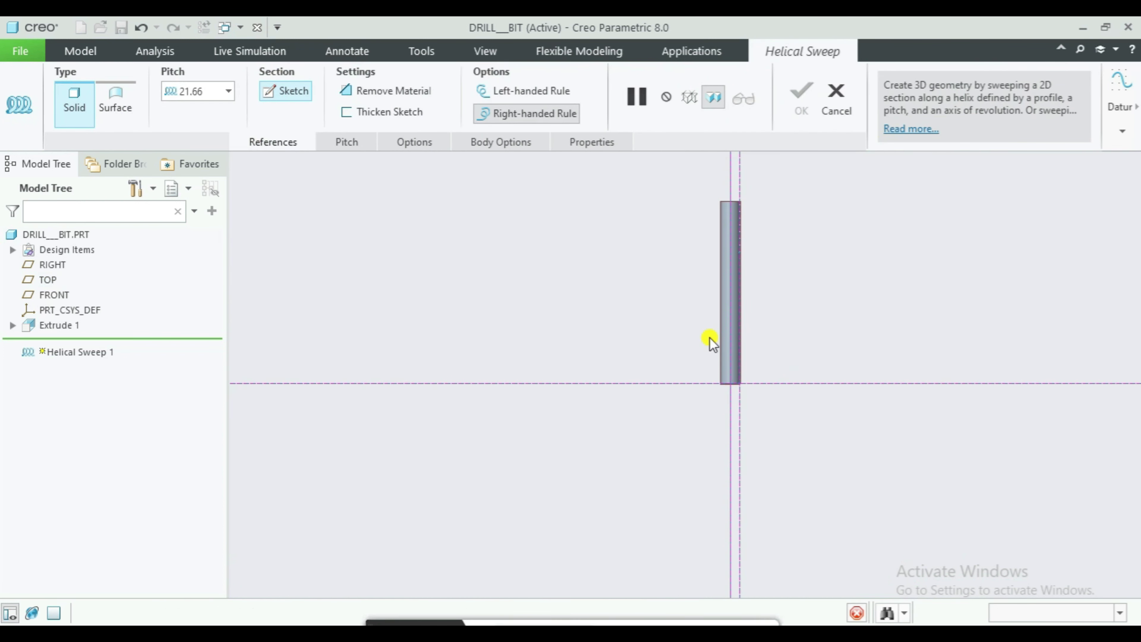
click(718, 171)
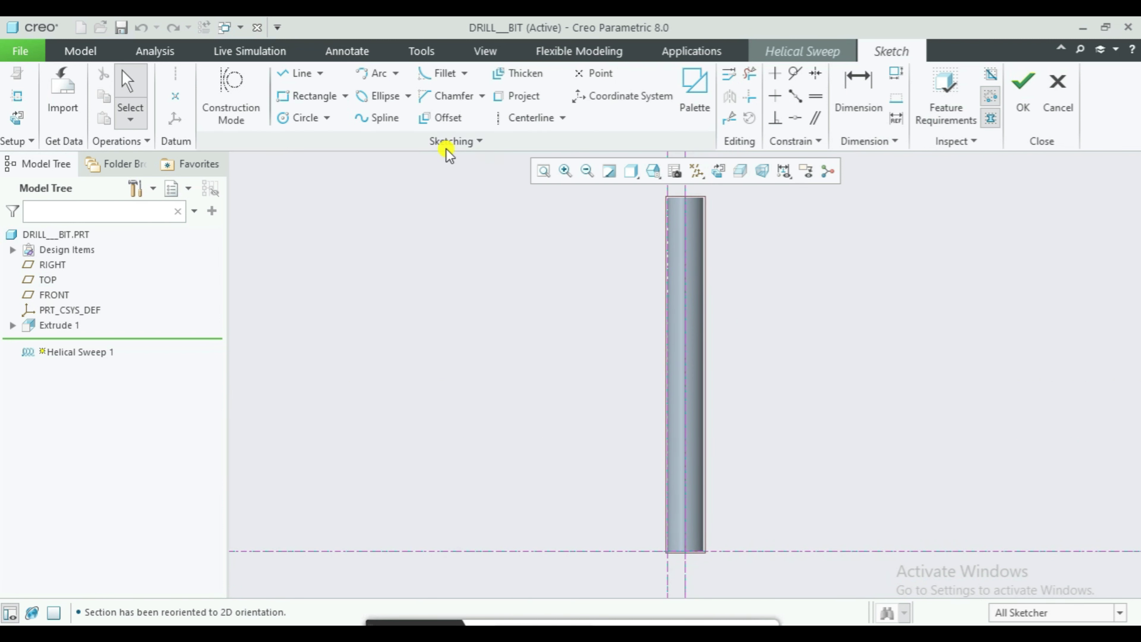
click(306, 118)
scroll(679, 561, up, 3)
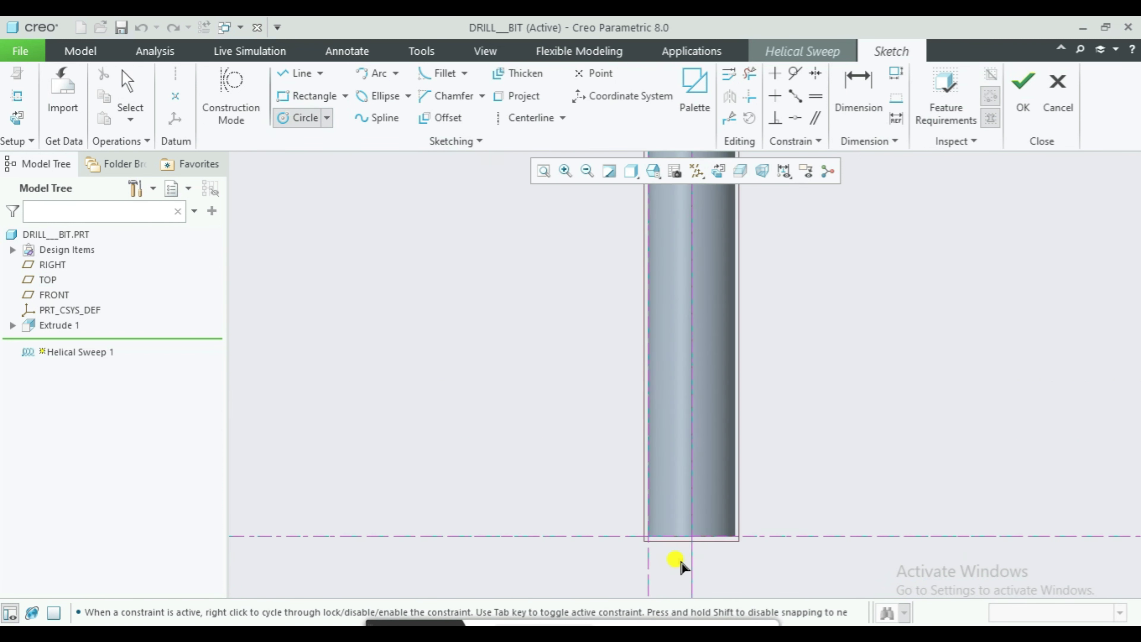
click(647, 537)
click(623, 537)
middle_click(588, 487)
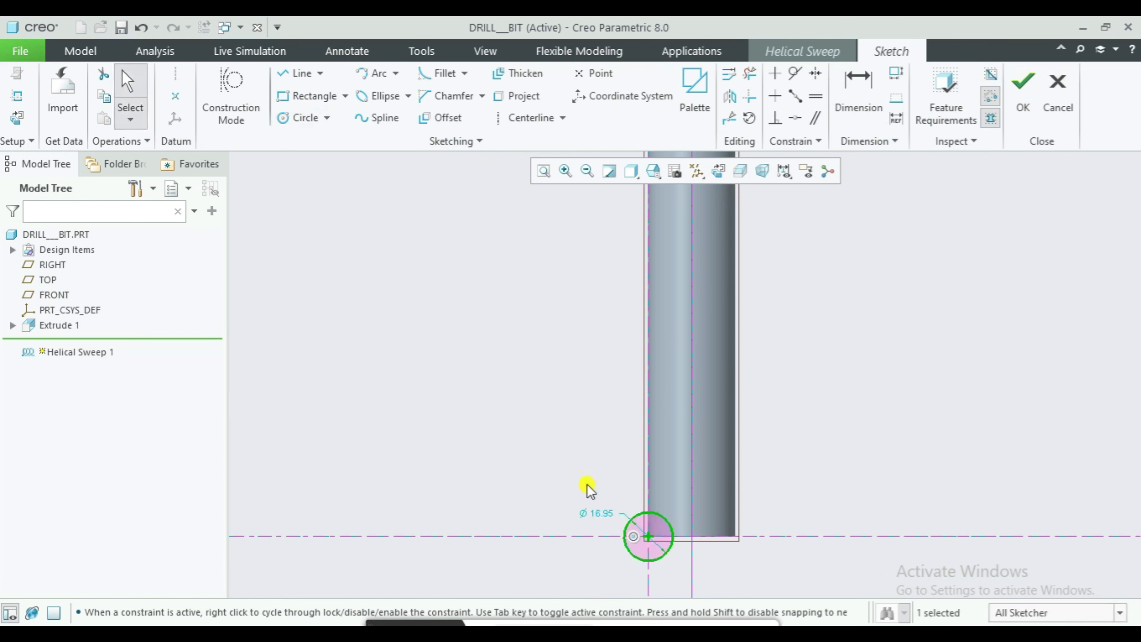
double_click(606, 512)
text(20)
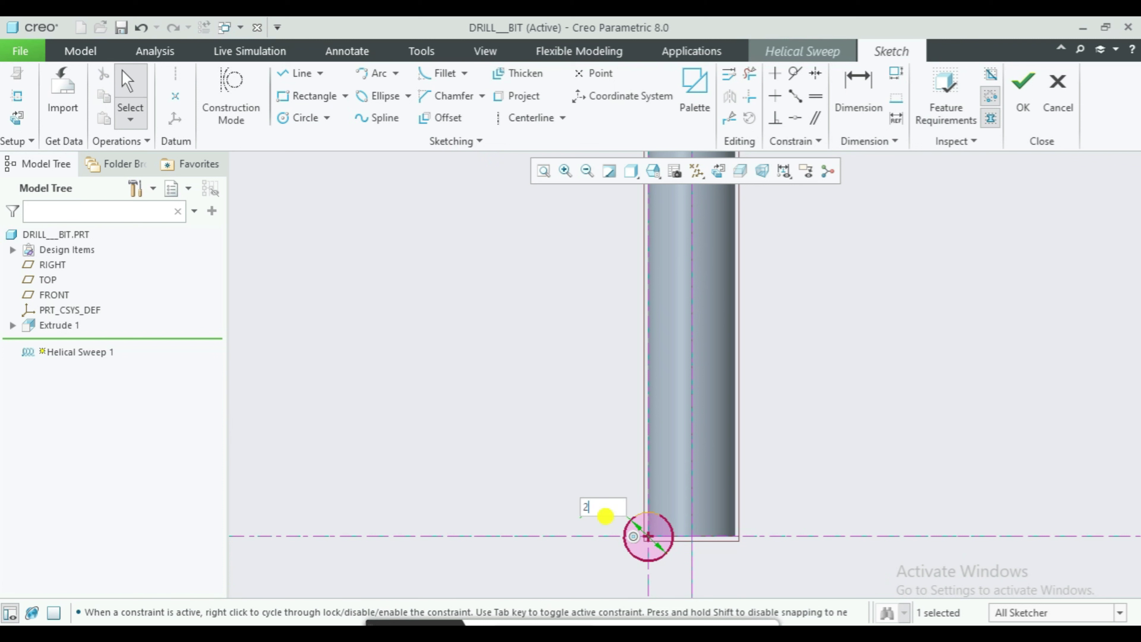
key(Return)
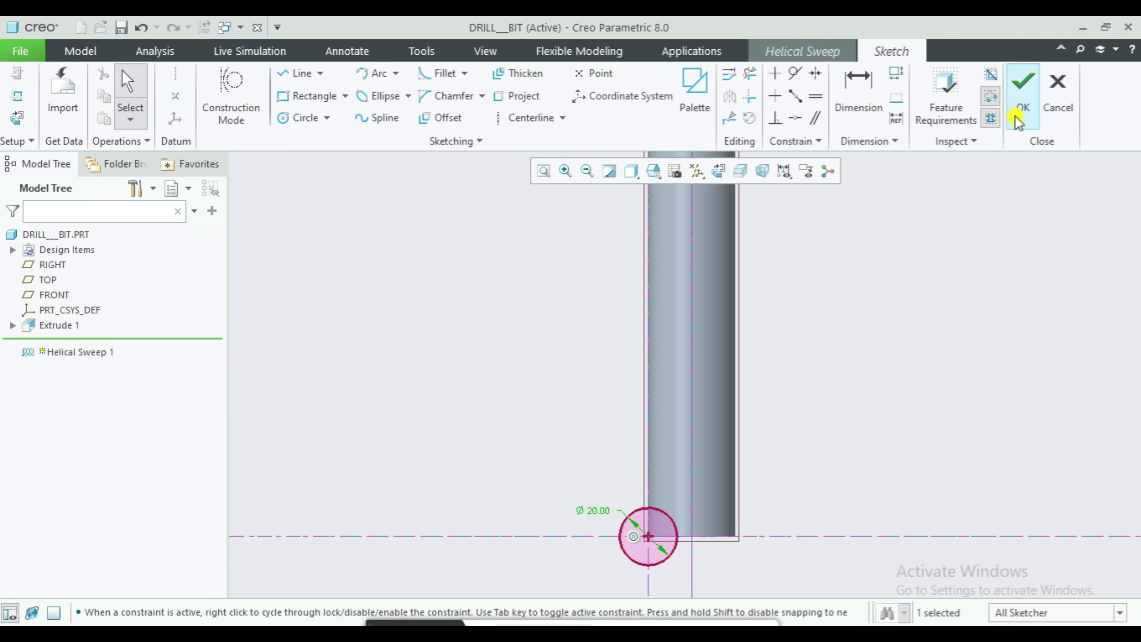
click(1021, 92)
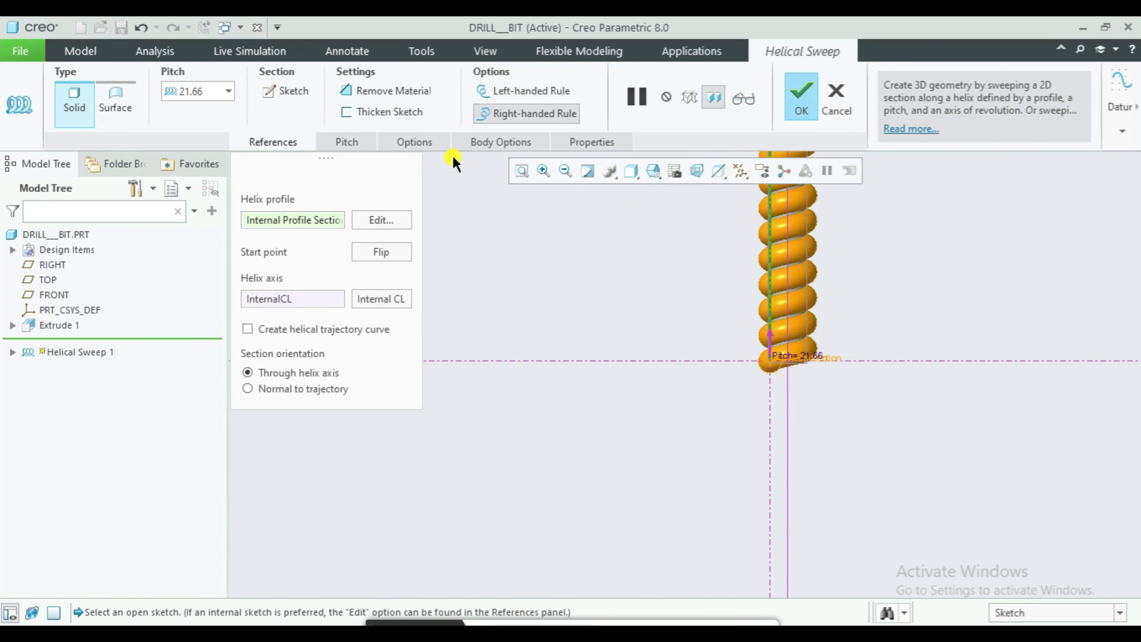
- Set the helical sweep pitch to 85
click(521, 171)
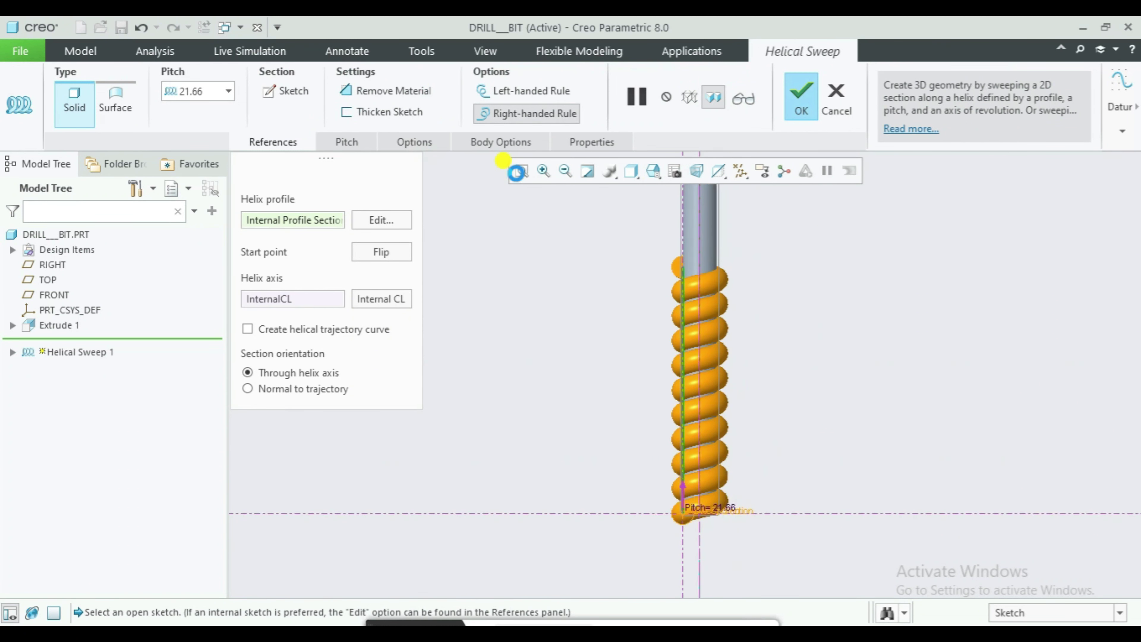
double_click(197, 91)
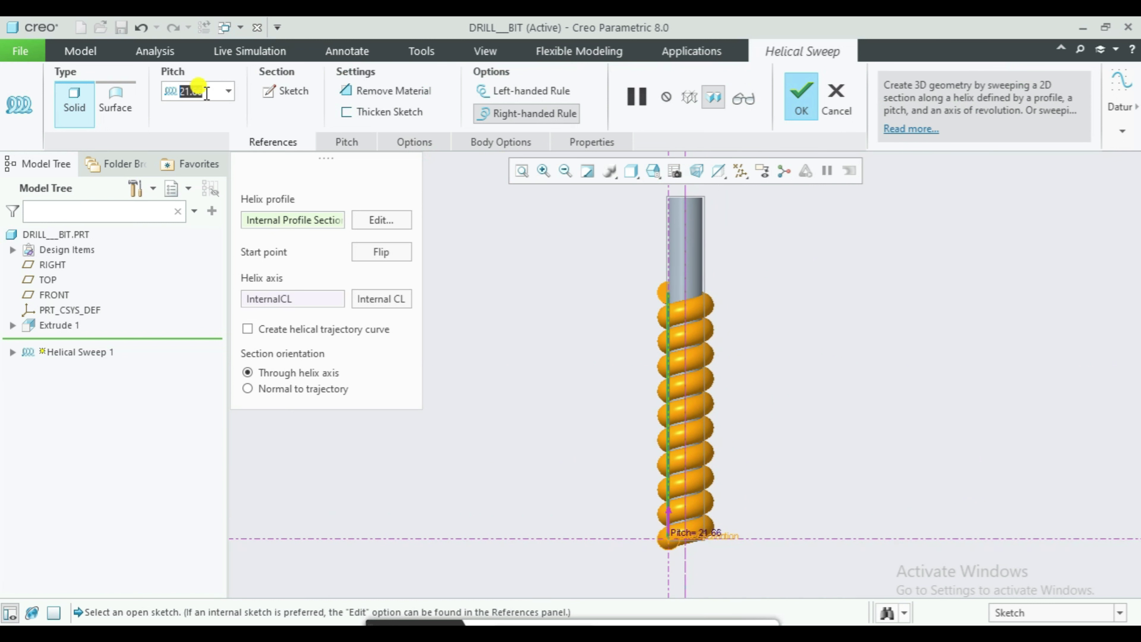
key(BackSpace)
text(8)
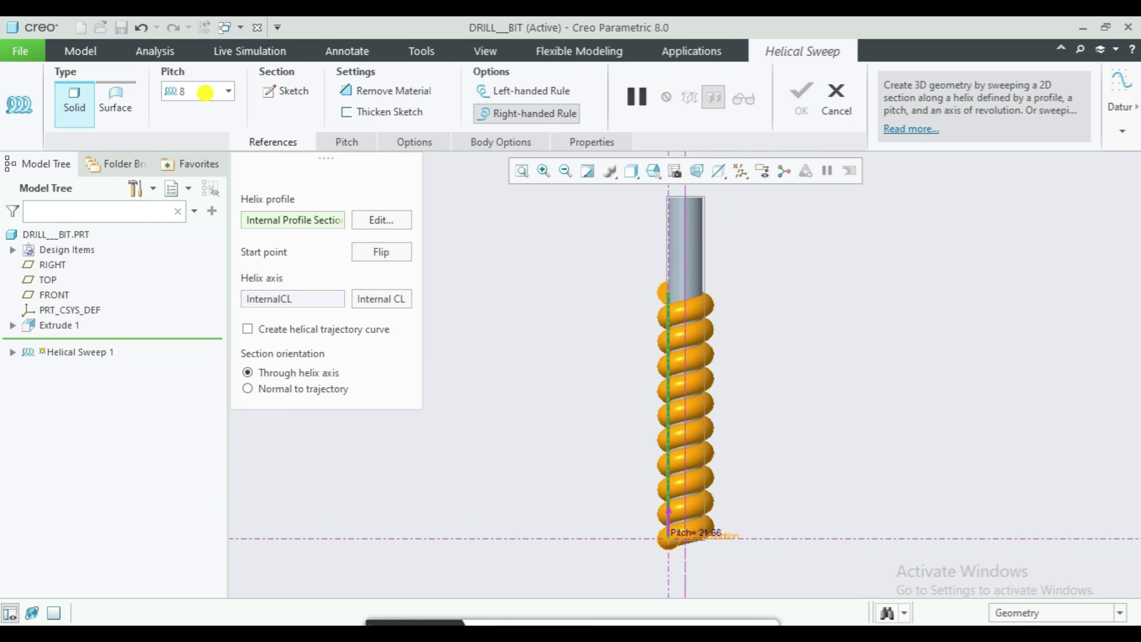
text(0)
key(BackSpace)
text(5)
key(Return)
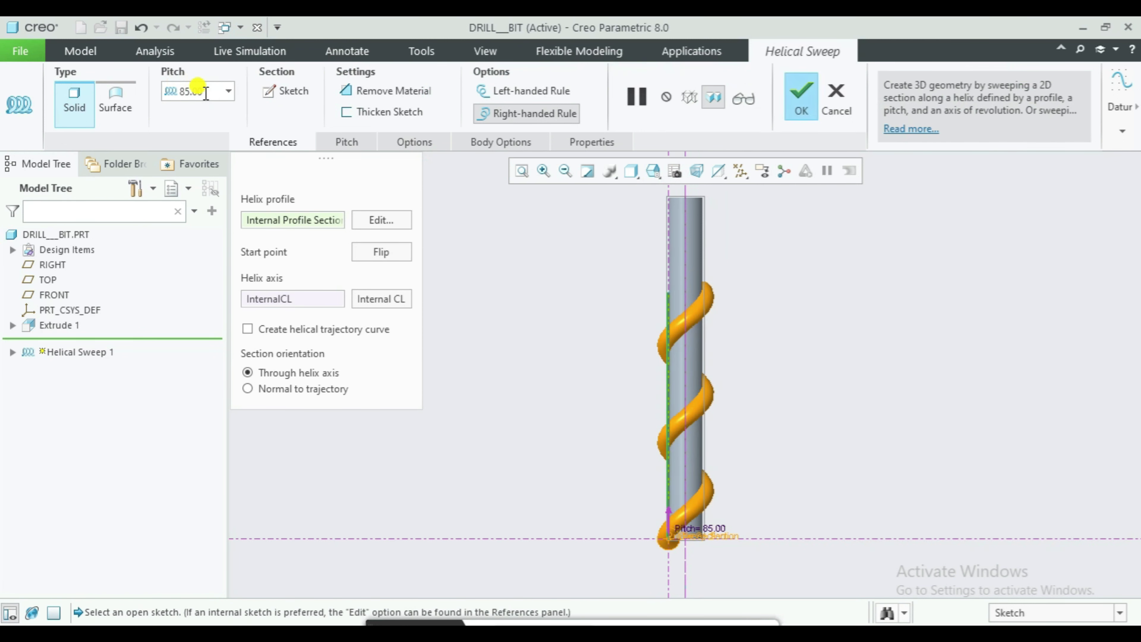
- Switch the sweep to Remove Material and zoom in to inspect the spiral flute cut
click(399, 96)
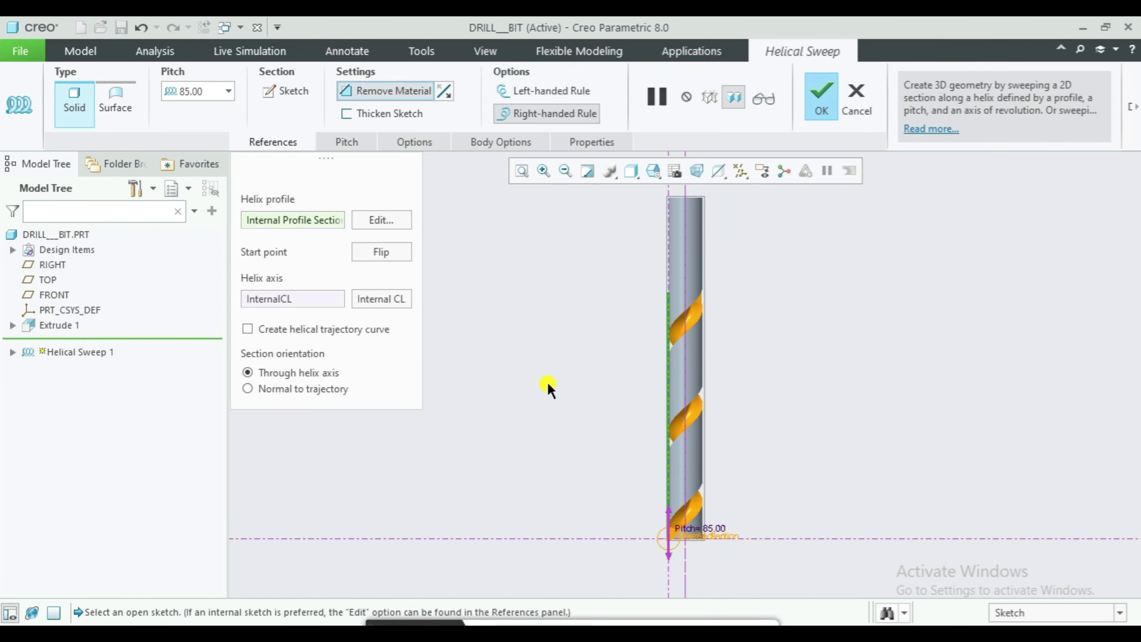
scroll(649, 535, down, 2)
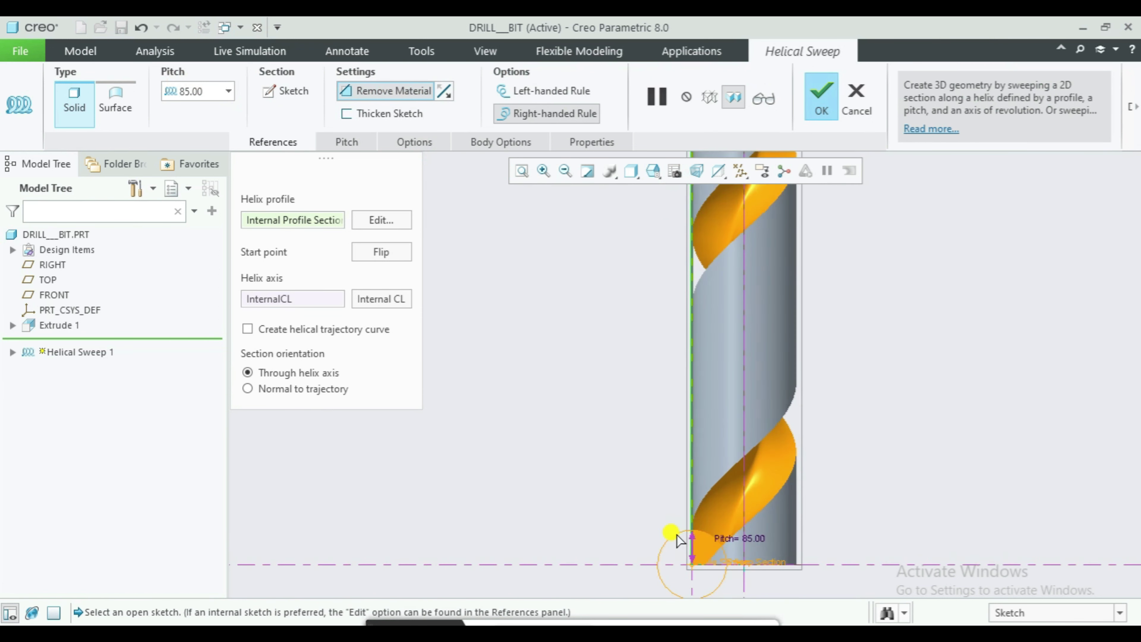
scroll(729, 594, down, 2)
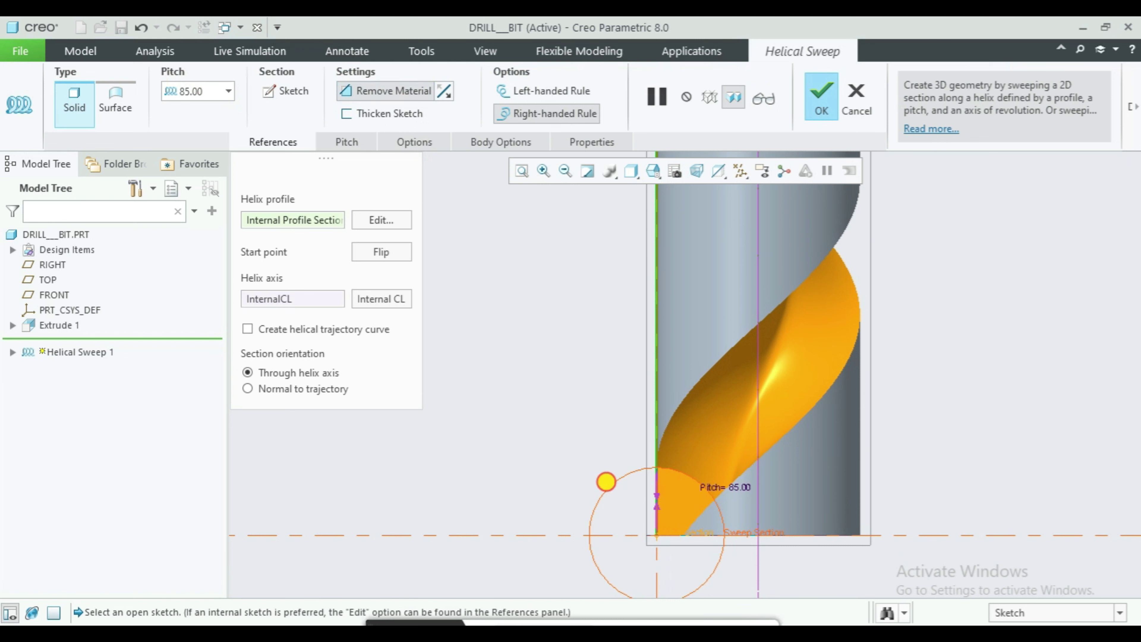
middle_click(605, 481)
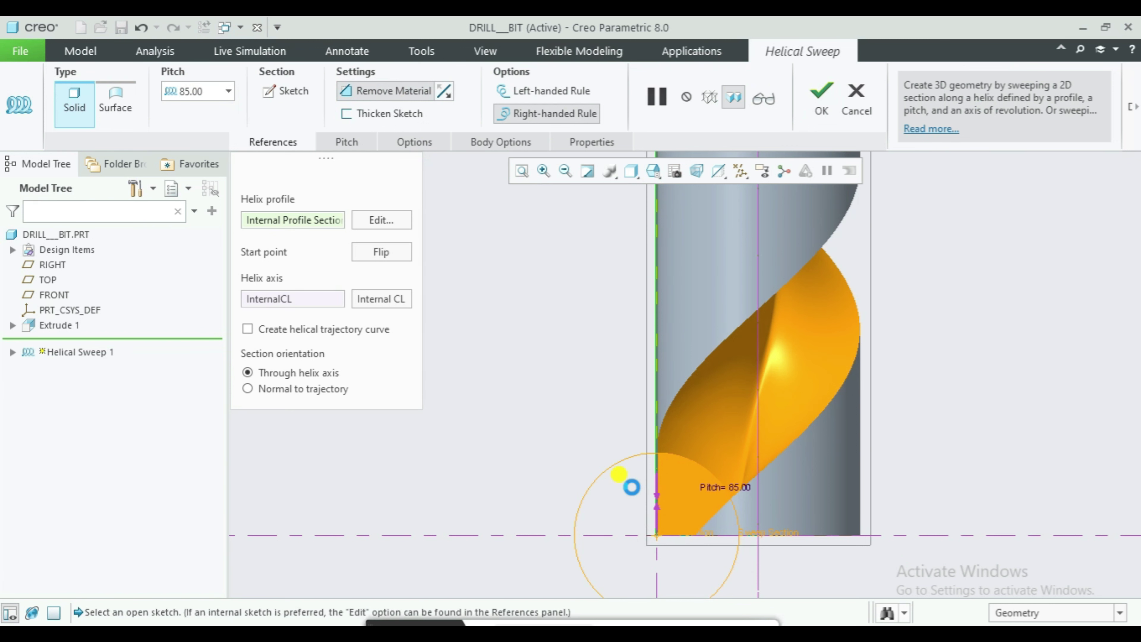
scroll(631, 487, up, 3)
scroll(633, 490, up, 4)
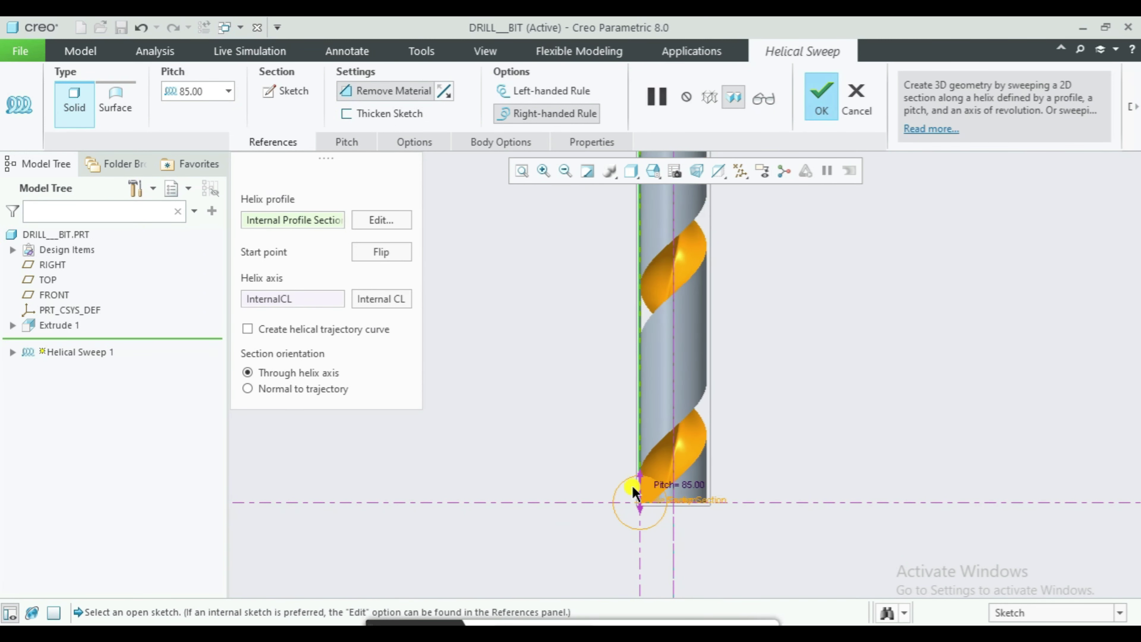
- Complete the helical flute cut and start a pattern of it
click(809, 100)
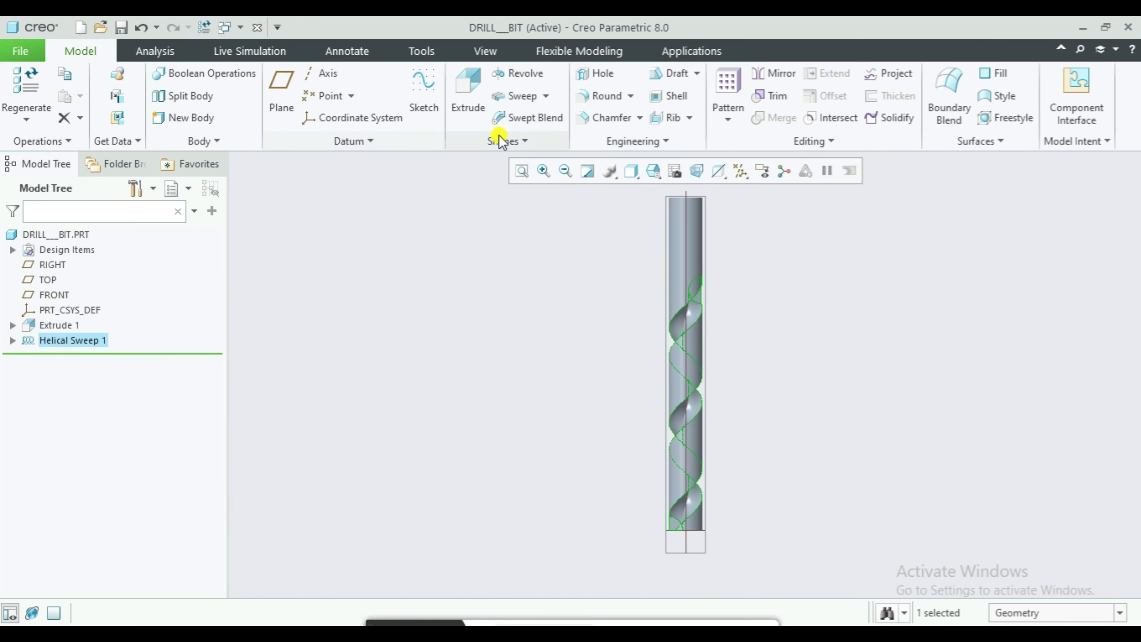
click(728, 118)
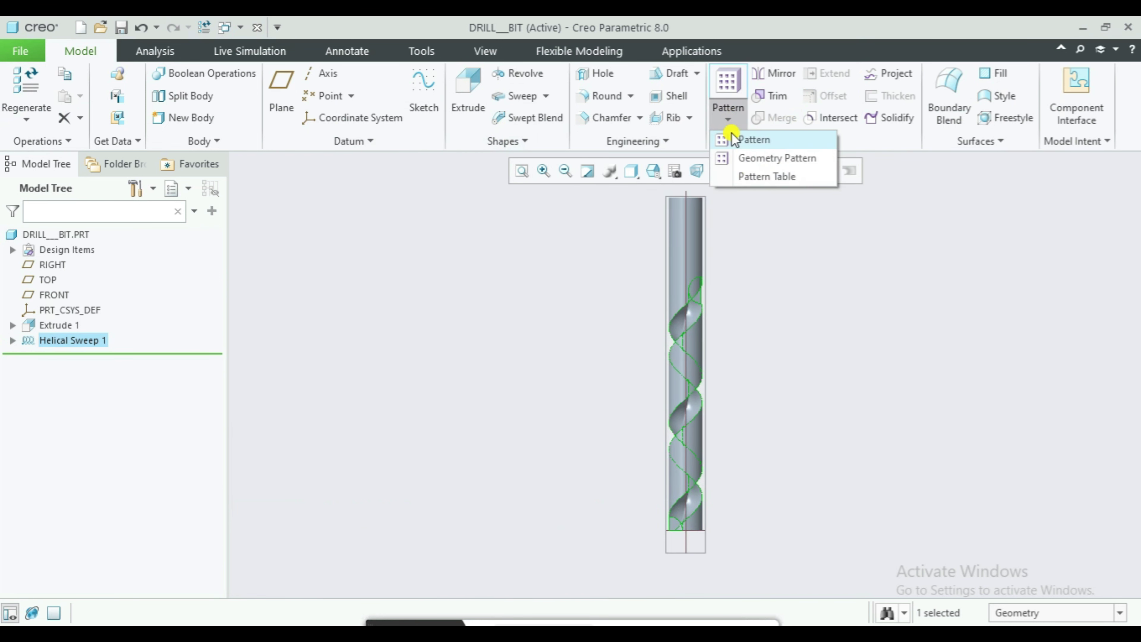
click(733, 140)
click(740, 171)
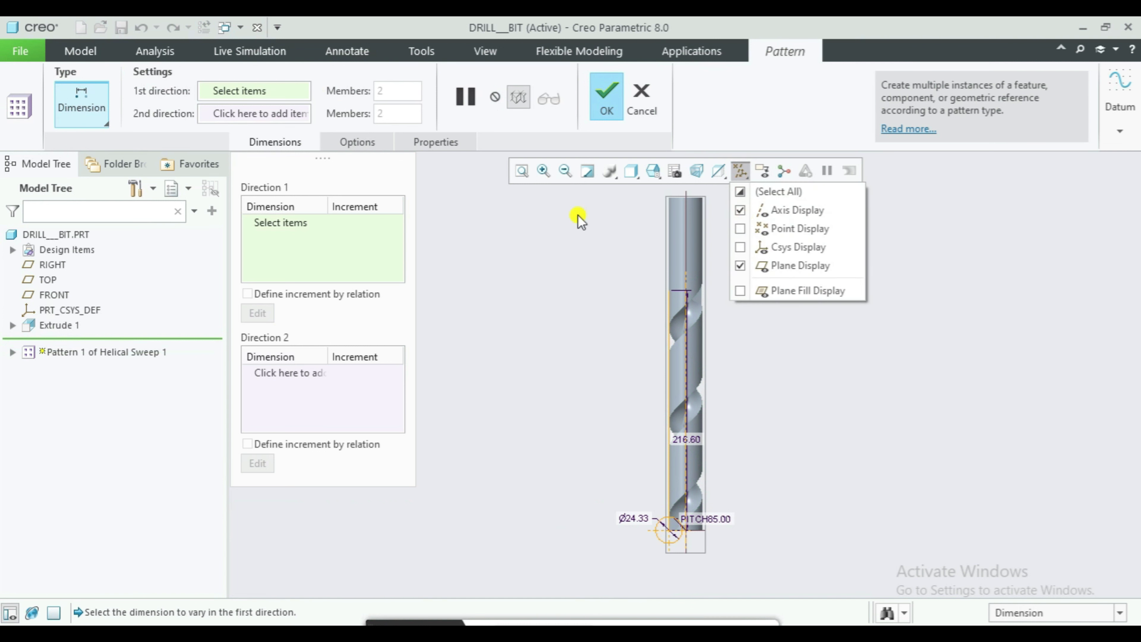
- Make it an Axis pattern about the central axis with 2 members 180° apart
click(108, 132)
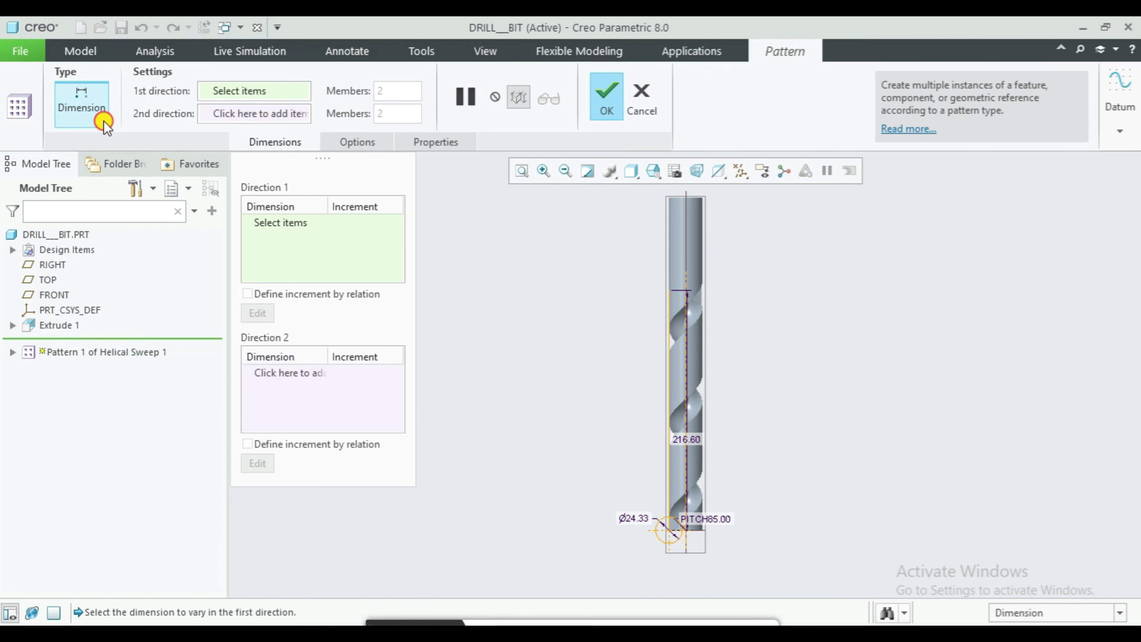
click(106, 124)
click(116, 178)
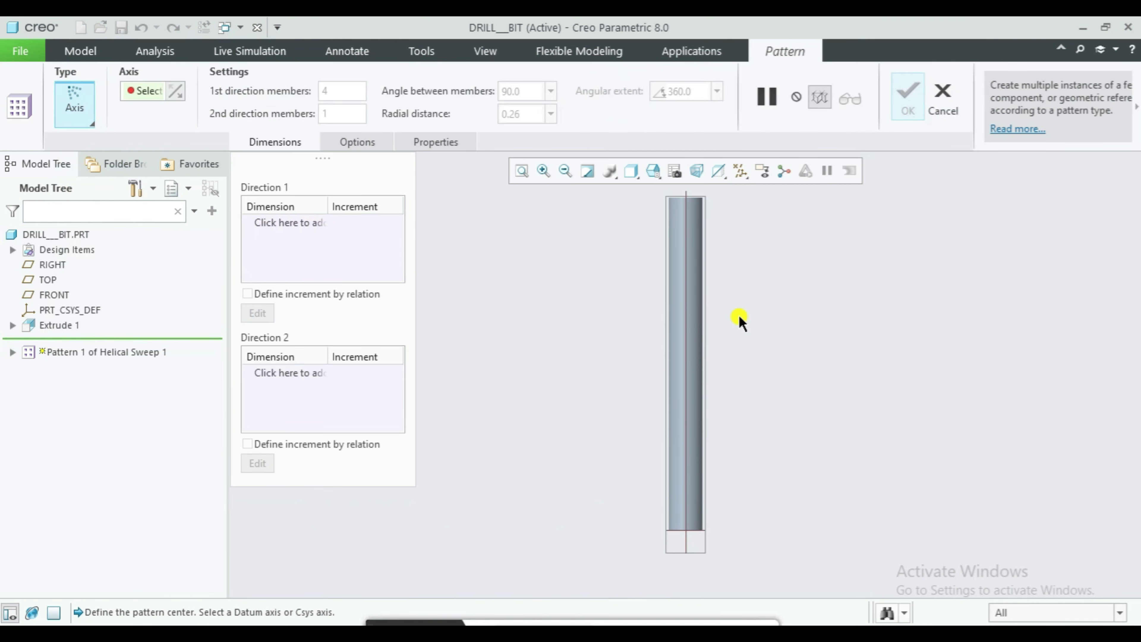
click(685, 309)
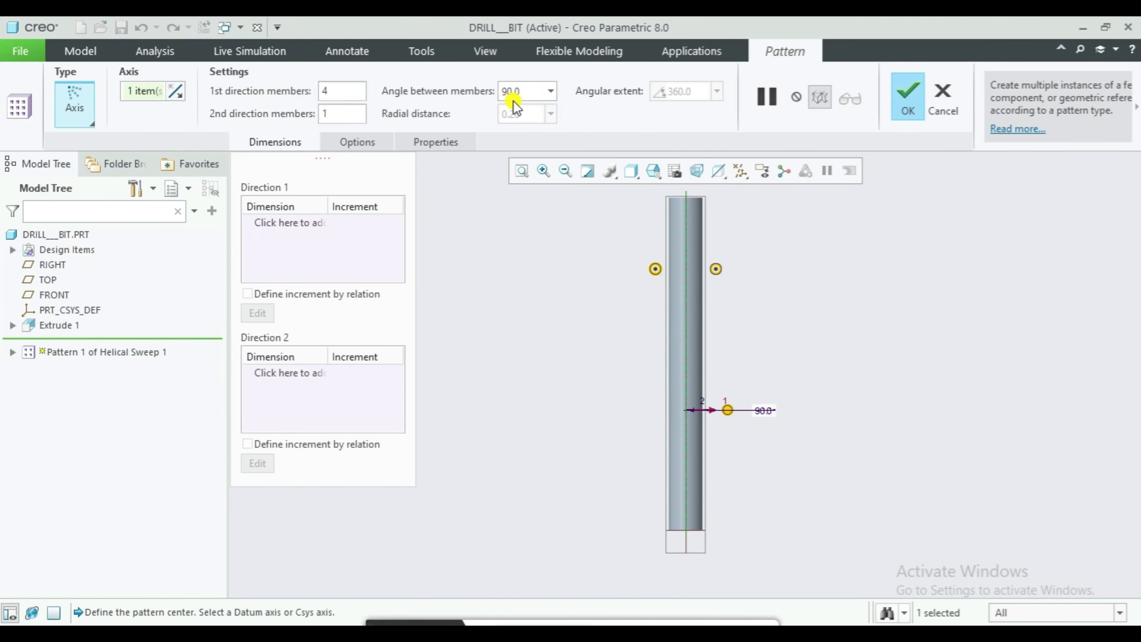
key(BackSpace)
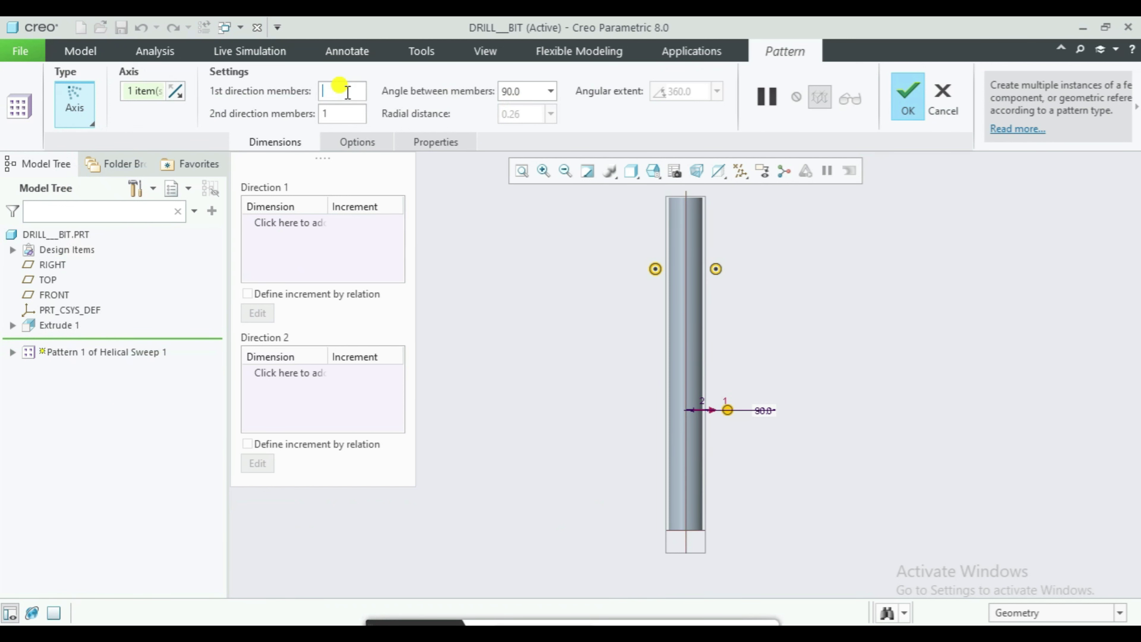
text(2)
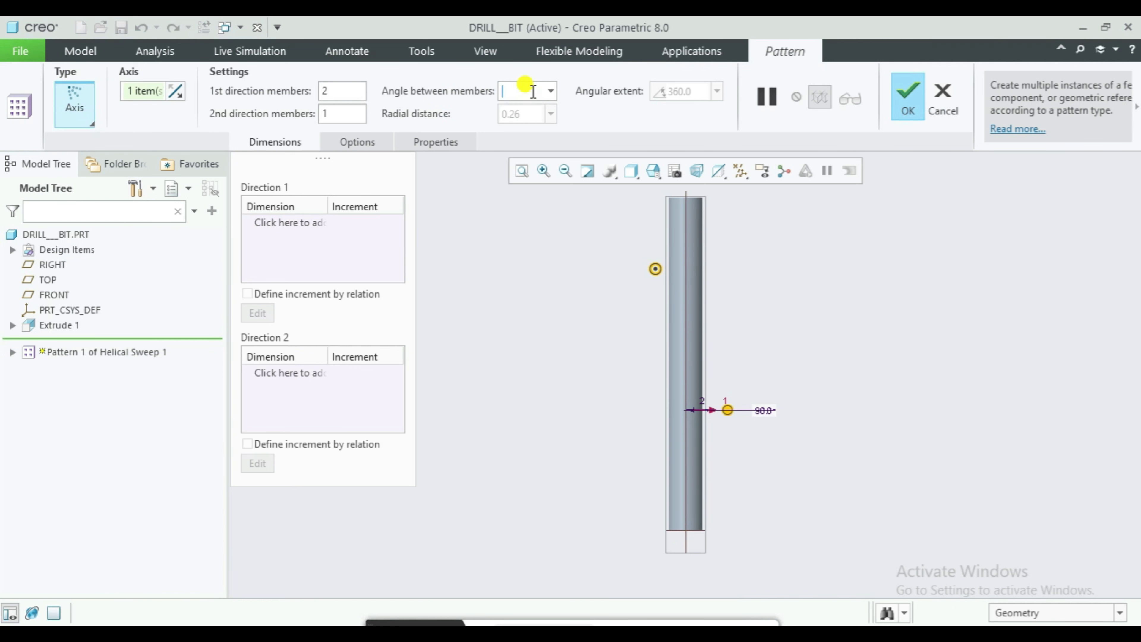
text(180.0)
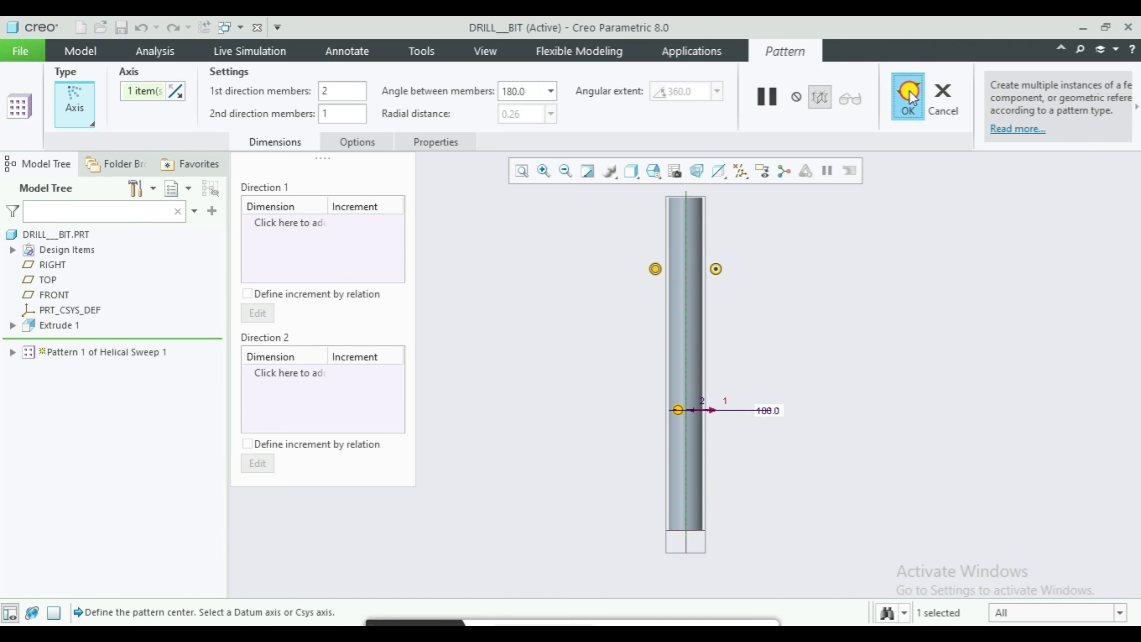
click(908, 94)
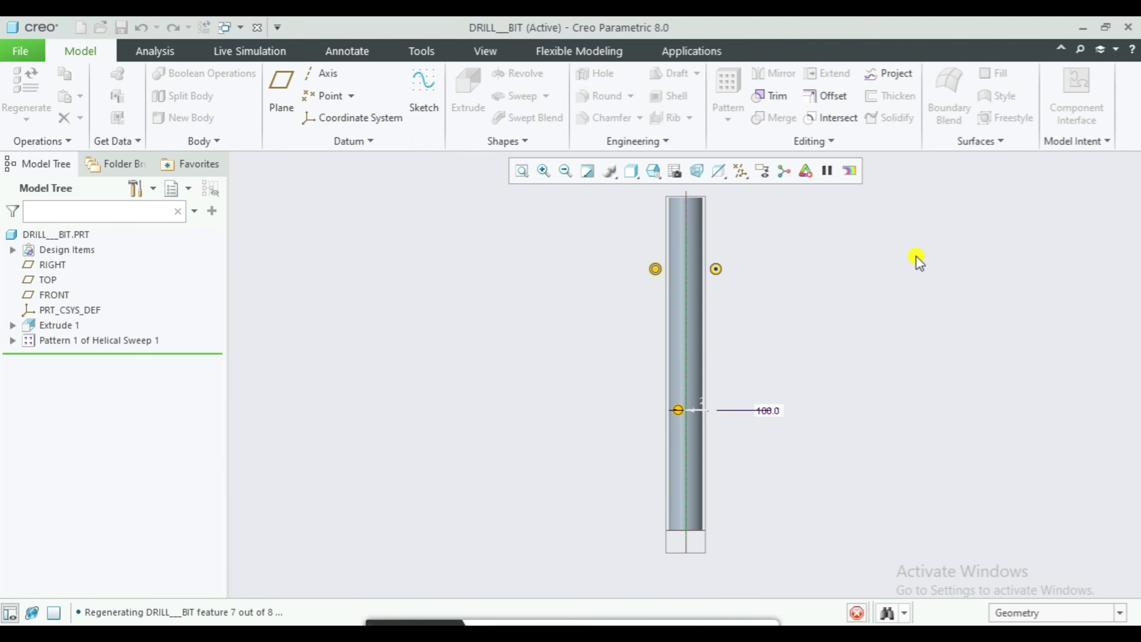
- Select the RIGHT datum plane, start Revolve 1 on it, and view the sketch face-on
click(779, 319)
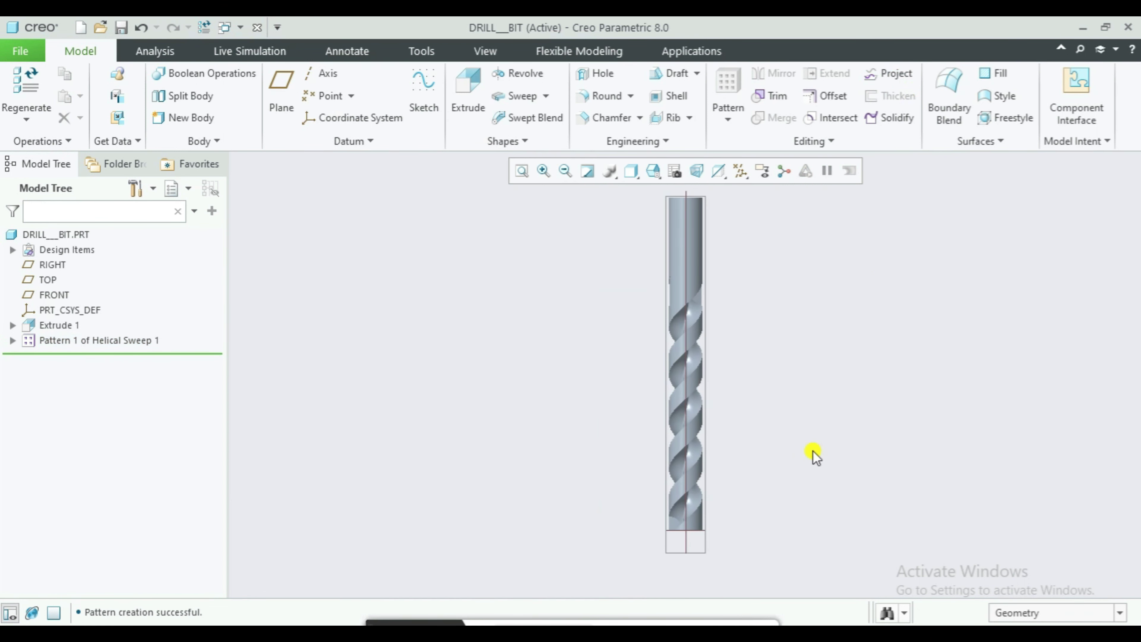
scroll(772, 439, up, 1)
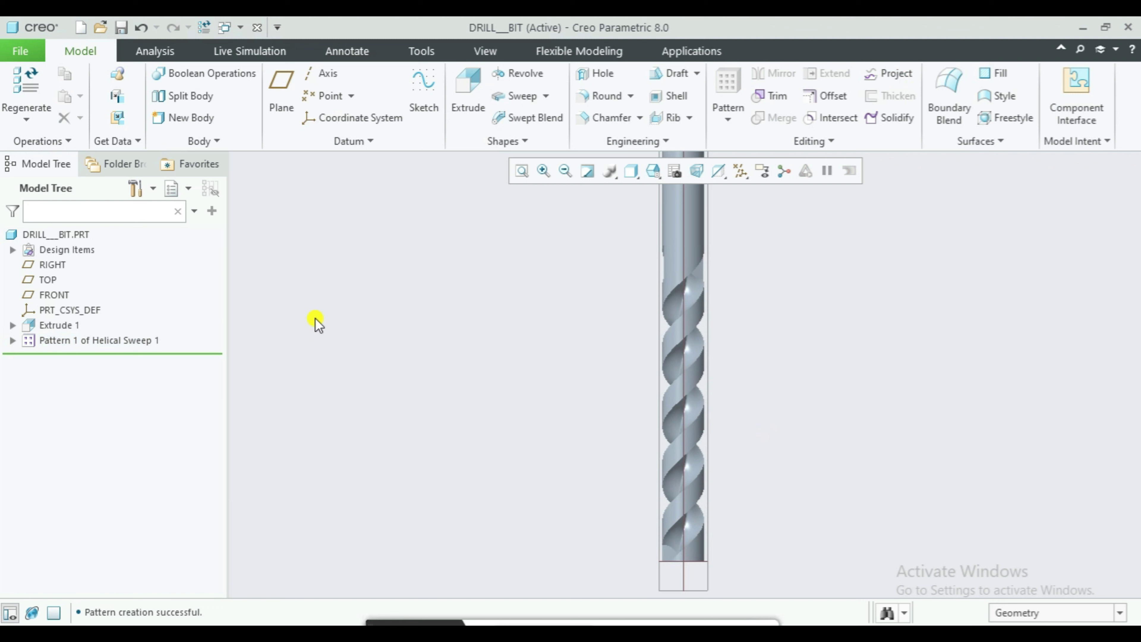
click(54, 295)
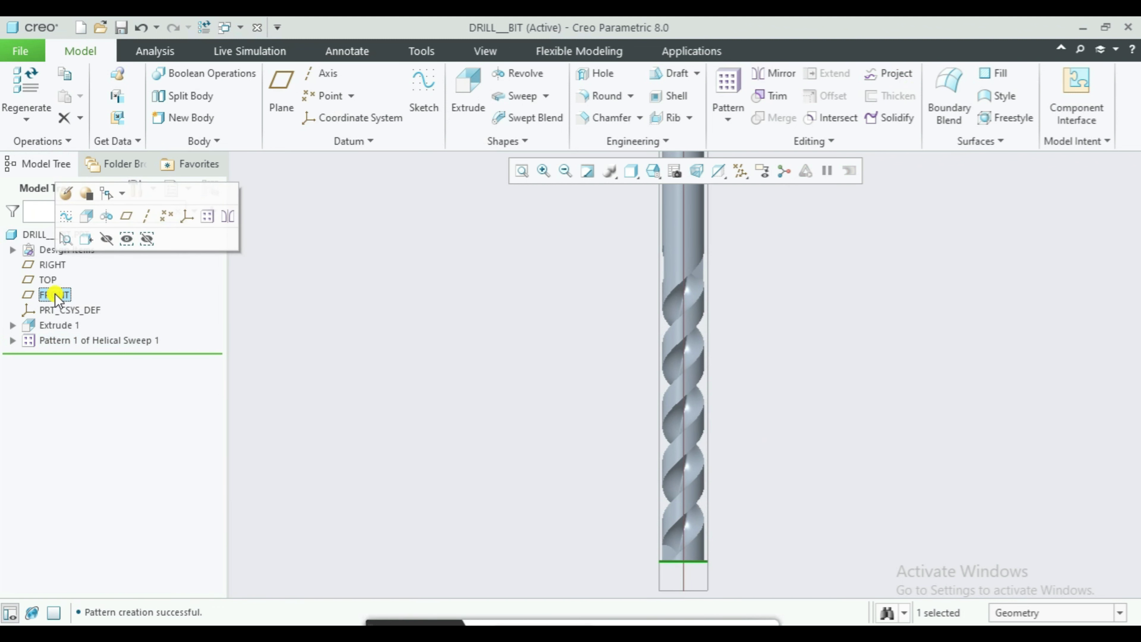
click(798, 301)
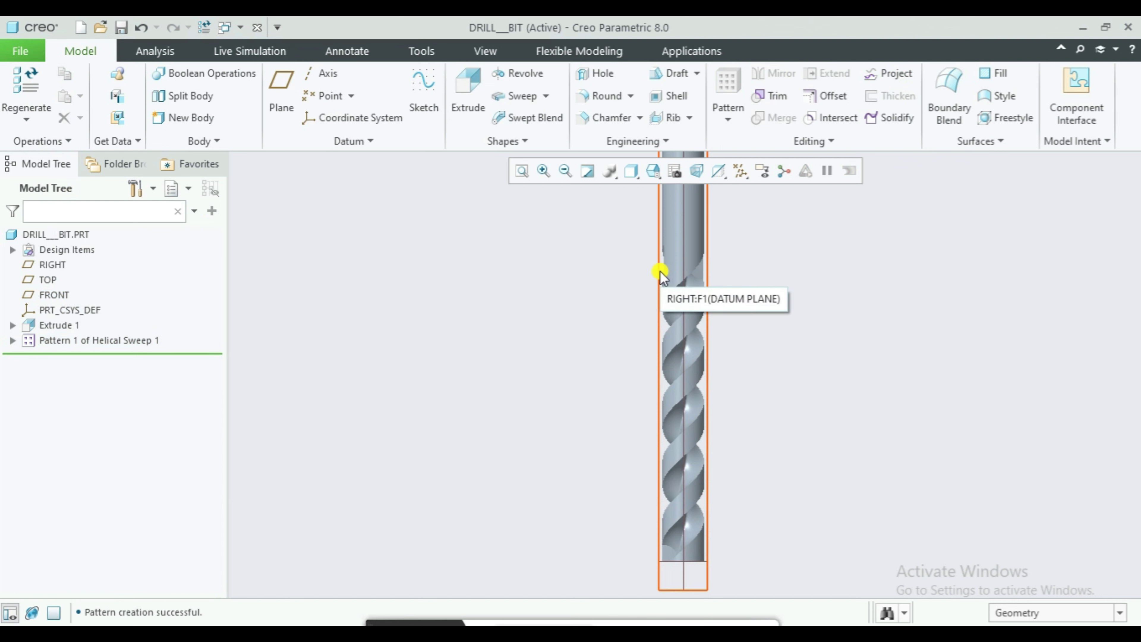
click(658, 270)
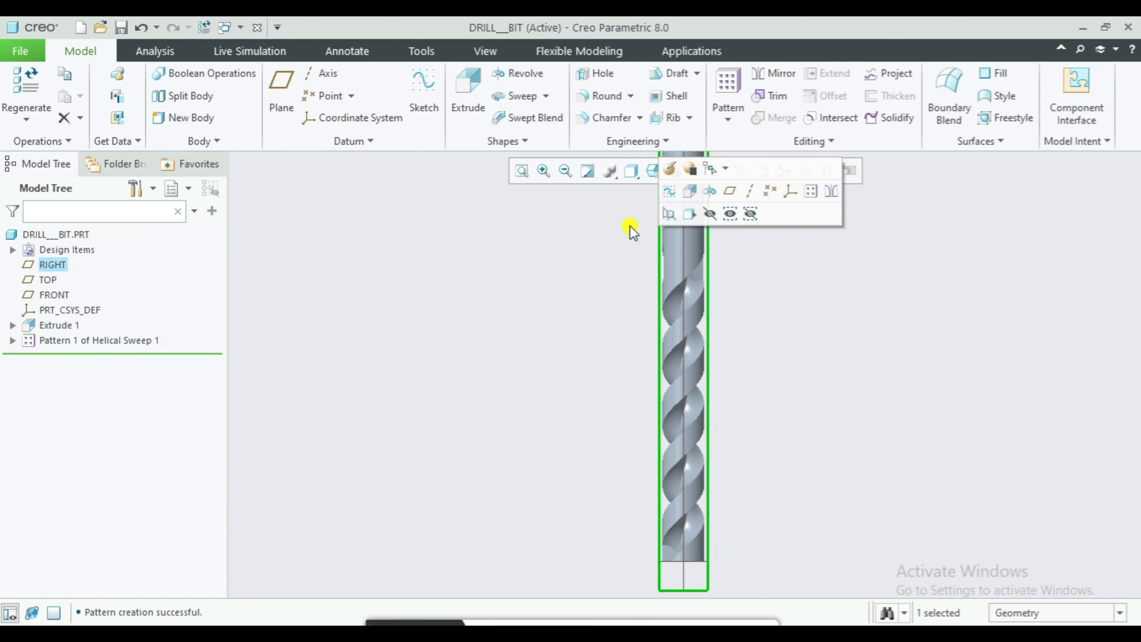
click(512, 72)
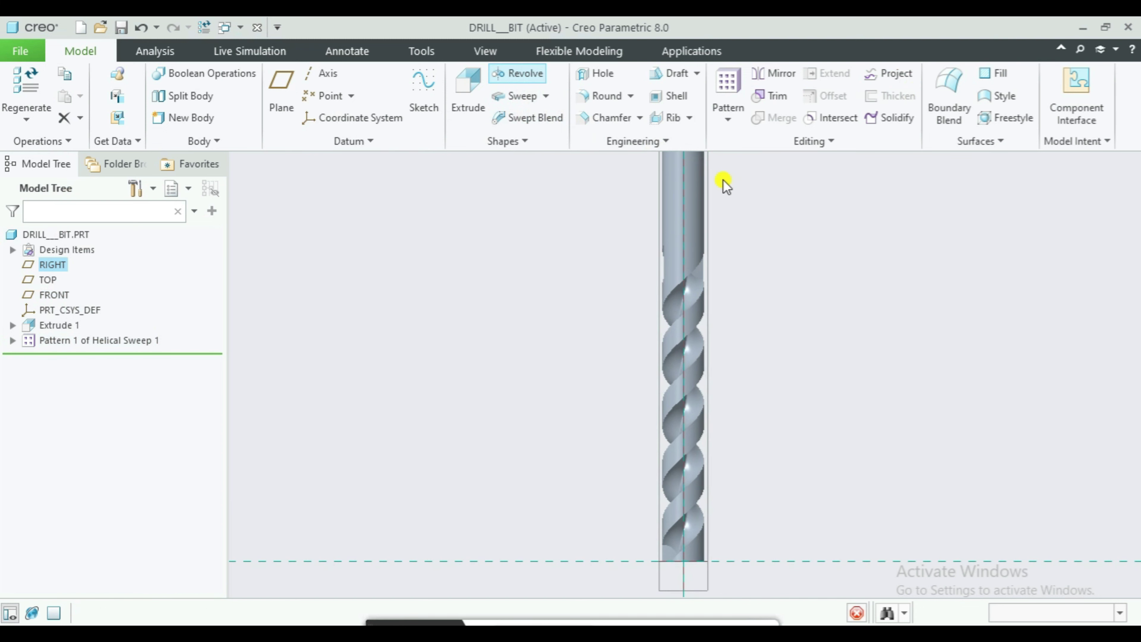
click(719, 172)
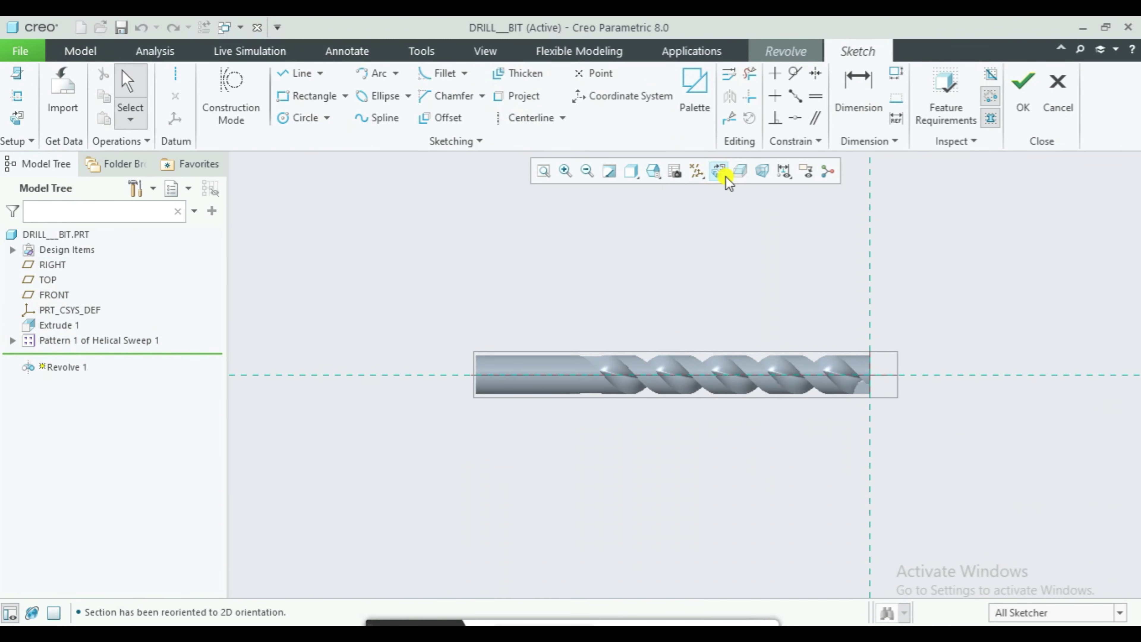
- Quit the current sketch and cancel the first Revolve attempt
click(1058, 103)
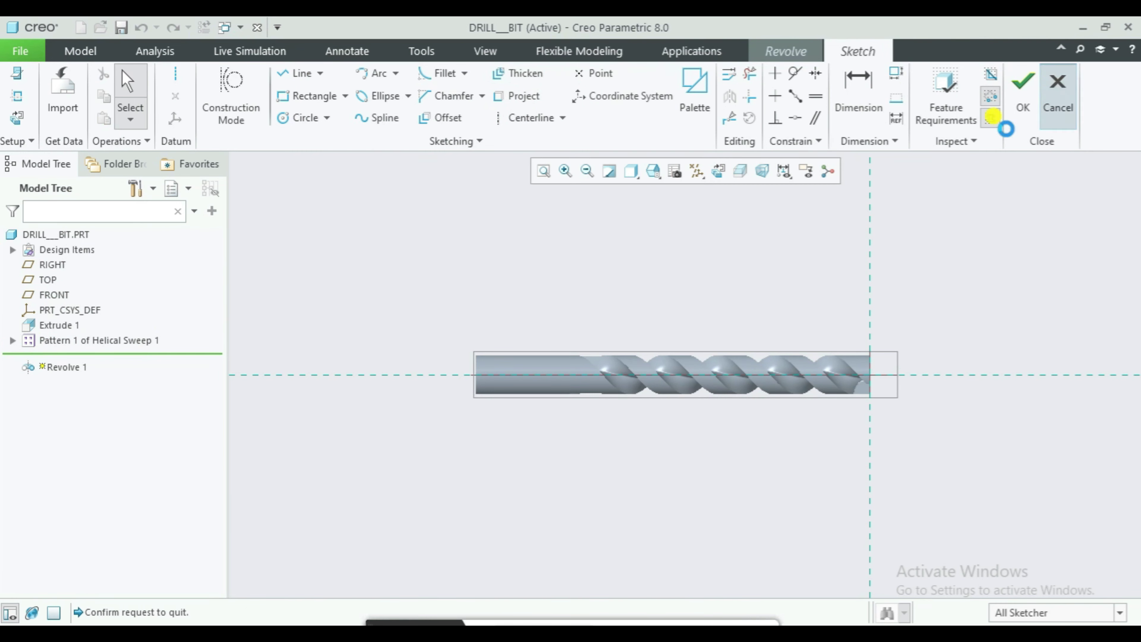
click(625, 359)
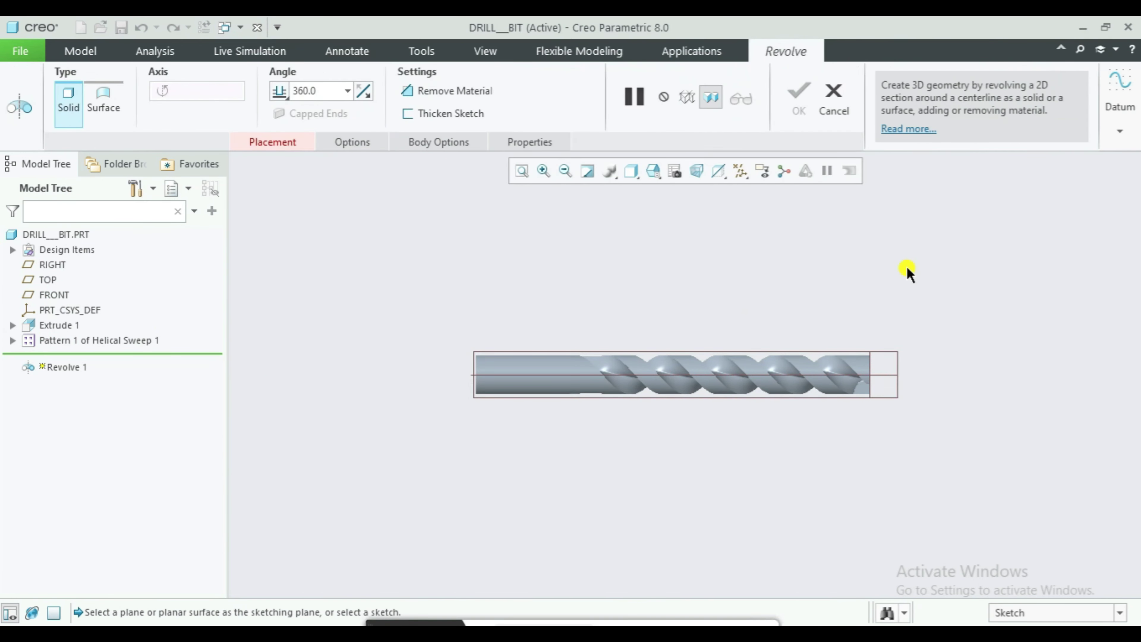
click(836, 98)
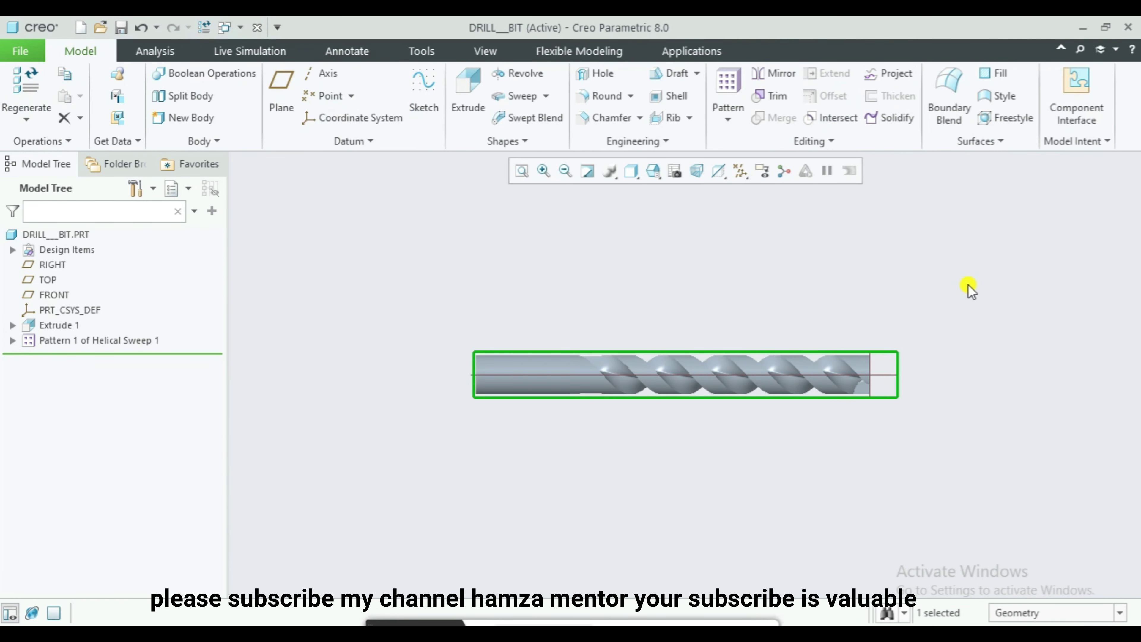
- Start a new Revolve on the RIGHT datum plane and view its sketch face-on
middle_drag(970, 290, 969, 384)
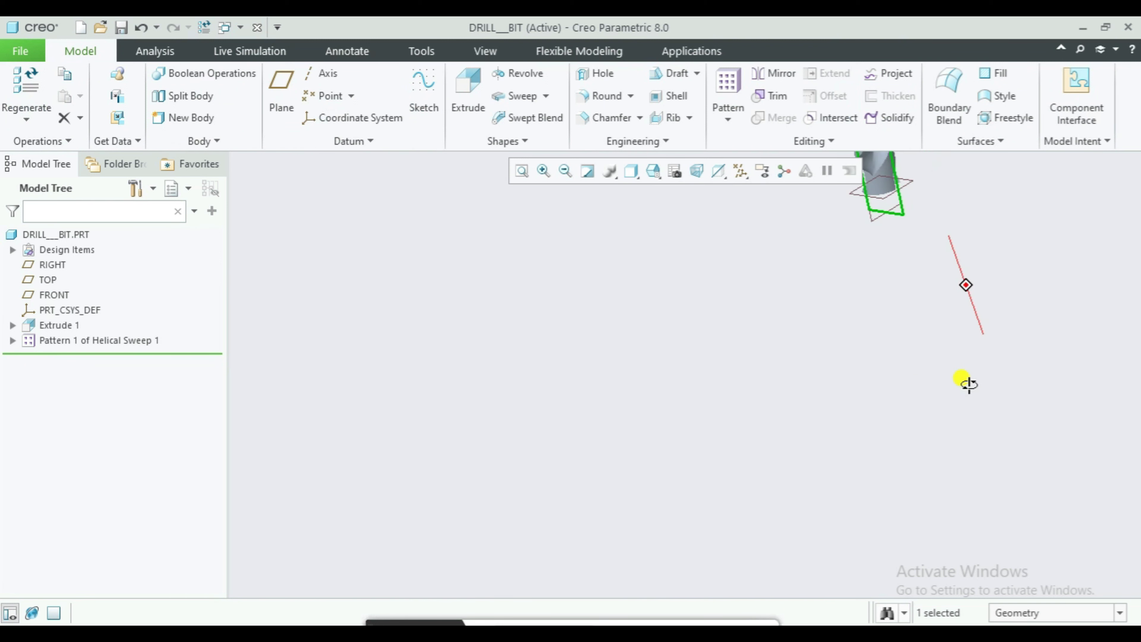
click(522, 171)
click(807, 263)
middle_drag(805, 262, 723, 275)
click(690, 268)
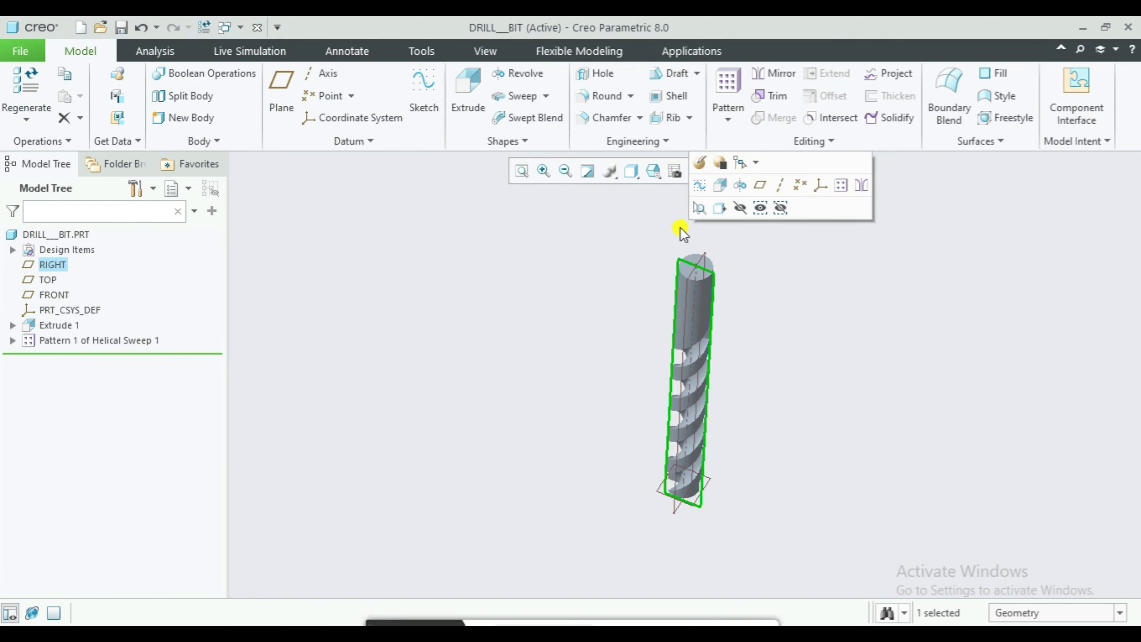
click(518, 73)
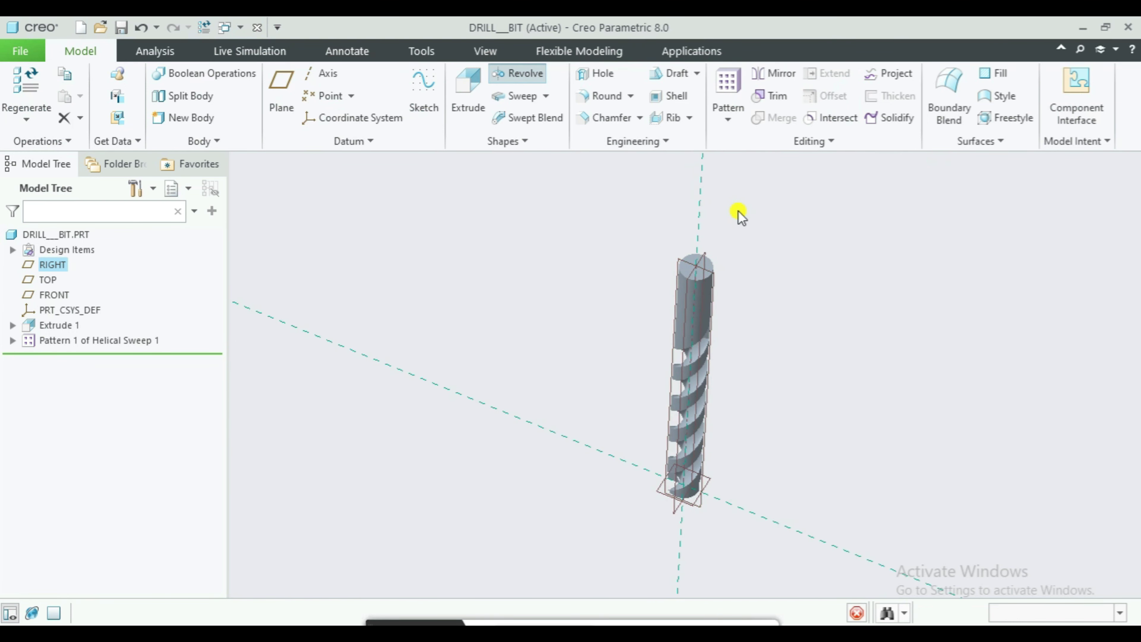
click(719, 170)
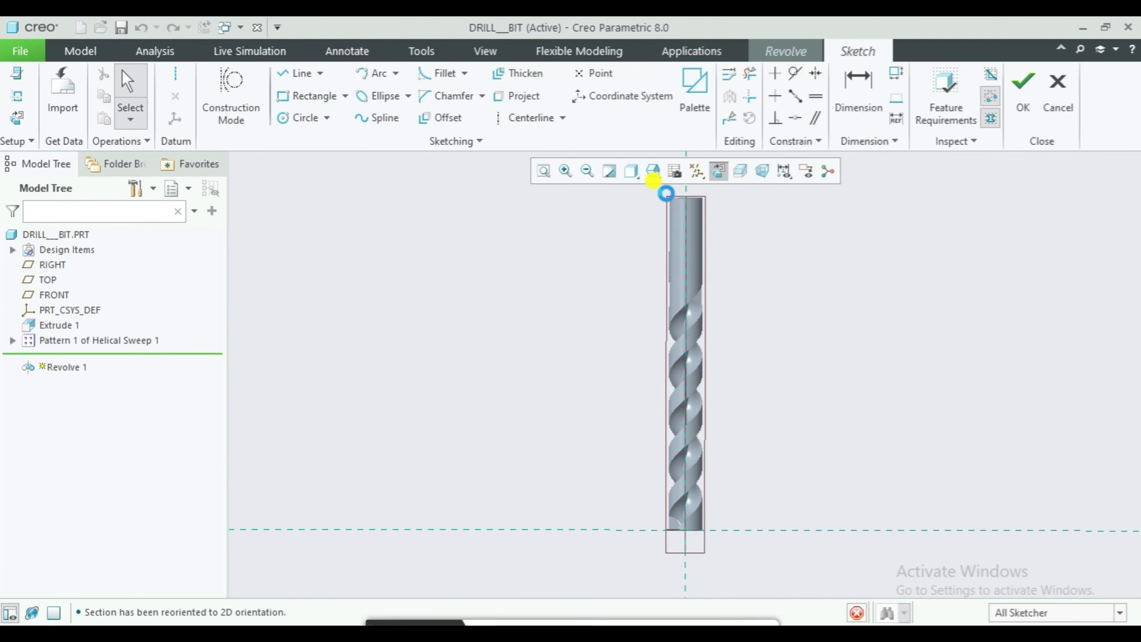
- Draw an angled line from the drill end's center point toward the upper left
scroll(824, 549, up, 3)
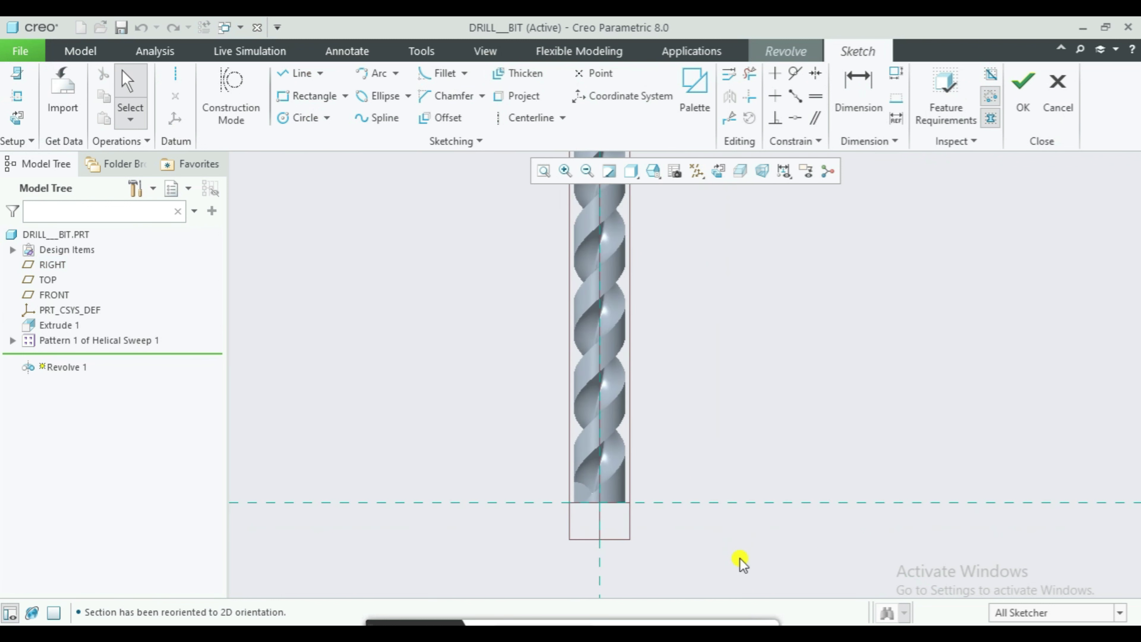
scroll(742, 561, up, 3)
click(286, 74)
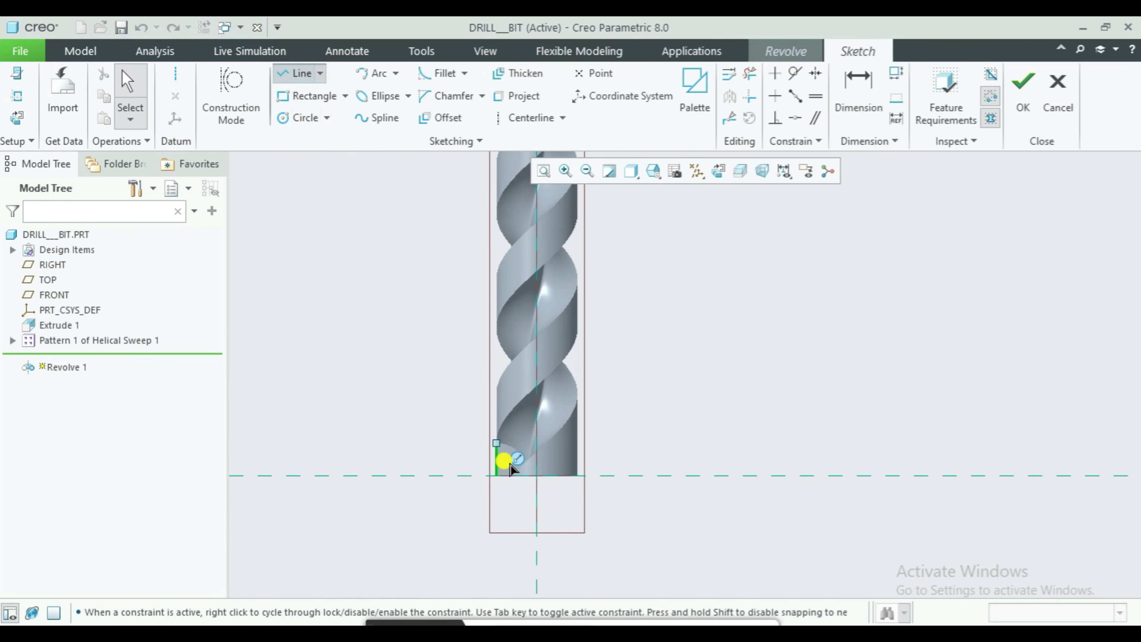
scroll(537, 479, up, 3)
click(537, 475)
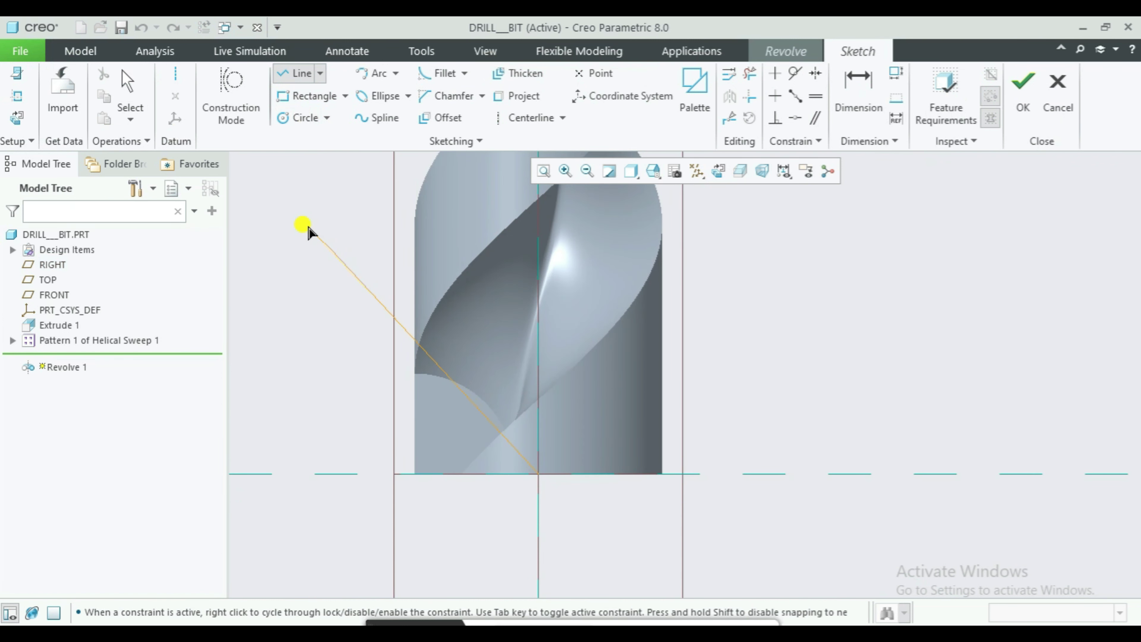
click(308, 226)
middle_click(324, 198)
middle_click(584, 225)
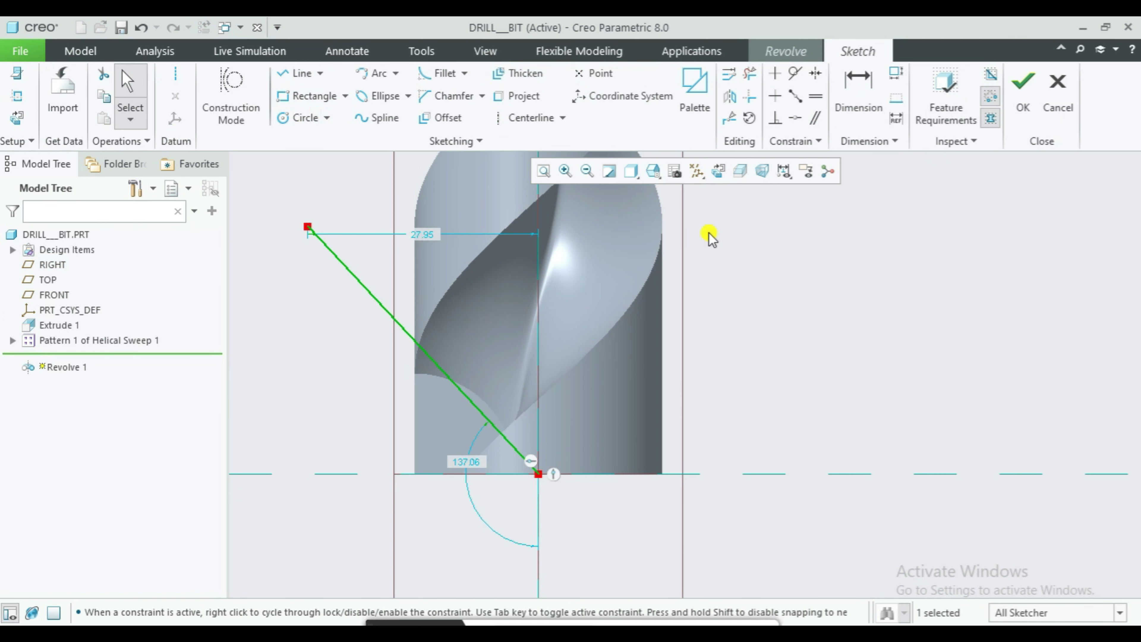
- Change the line's angle dimension from 137.06 to 120° and finish the sketch
double_click(471, 462)
text(120)
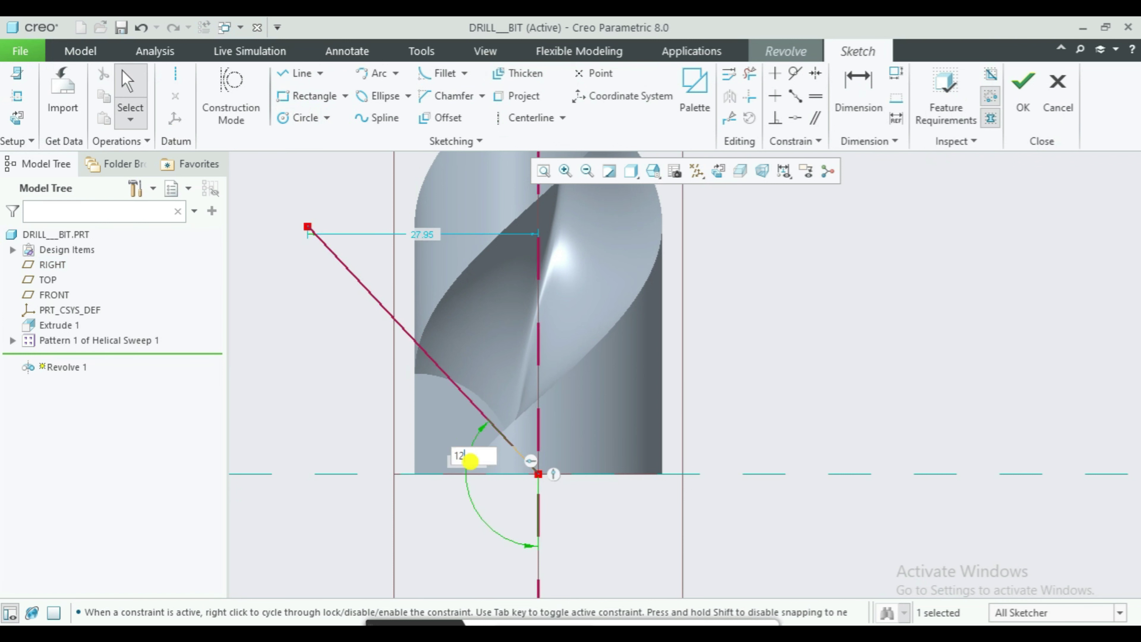
key(Return)
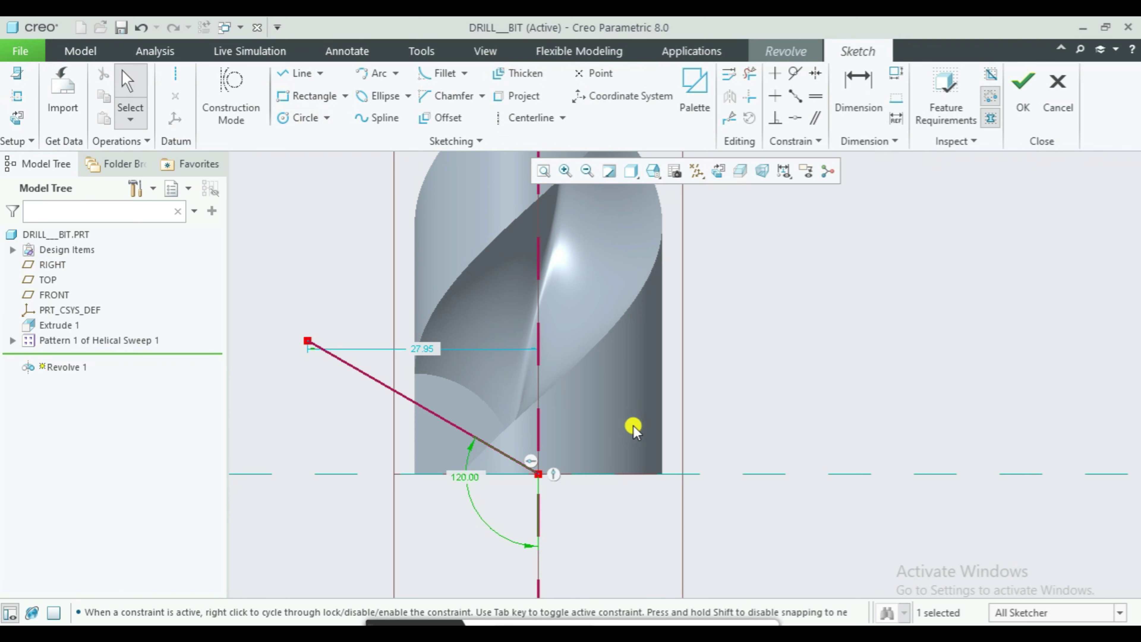
scroll(630, 425, down, 3)
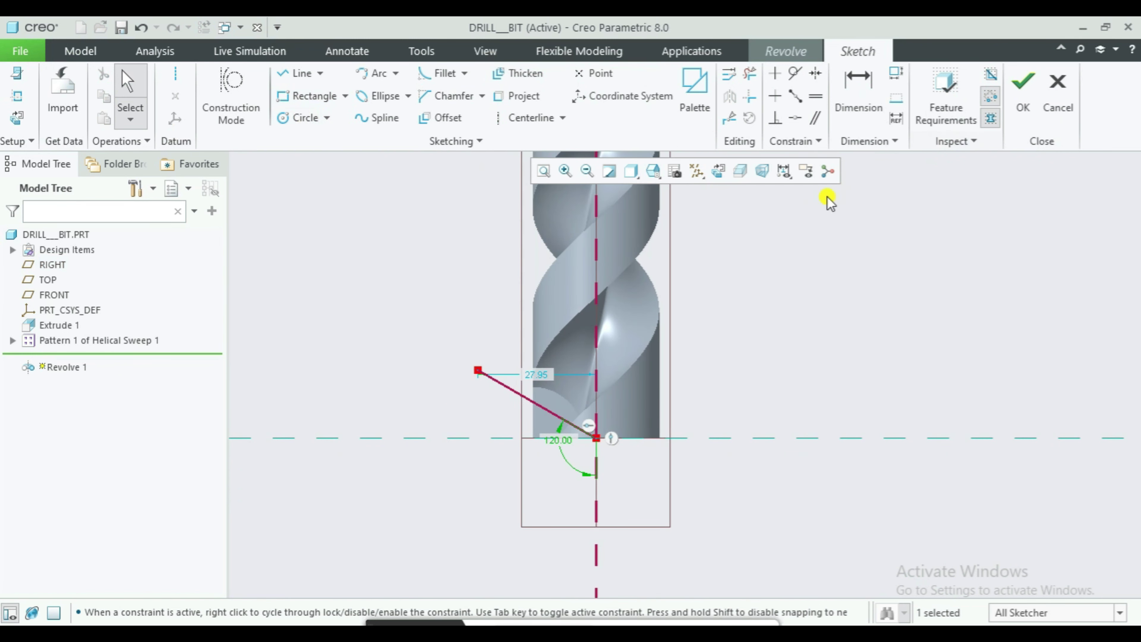
click(1031, 97)
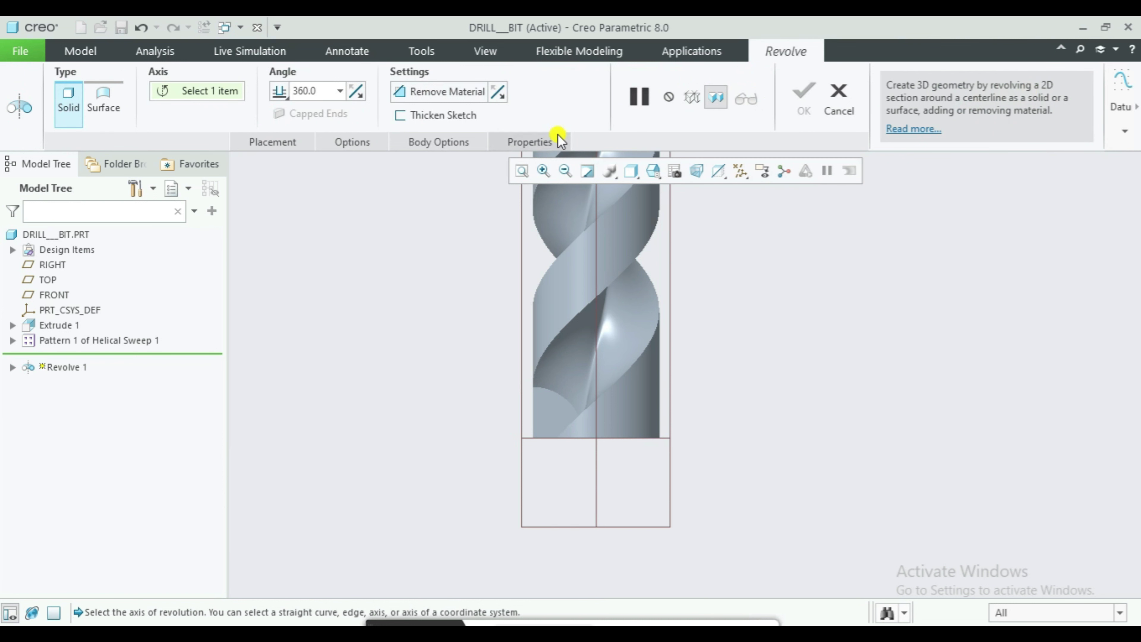
- Cancel the unfinished Revolve 1, confirm discarding it, and start a new Revolve
click(832, 102)
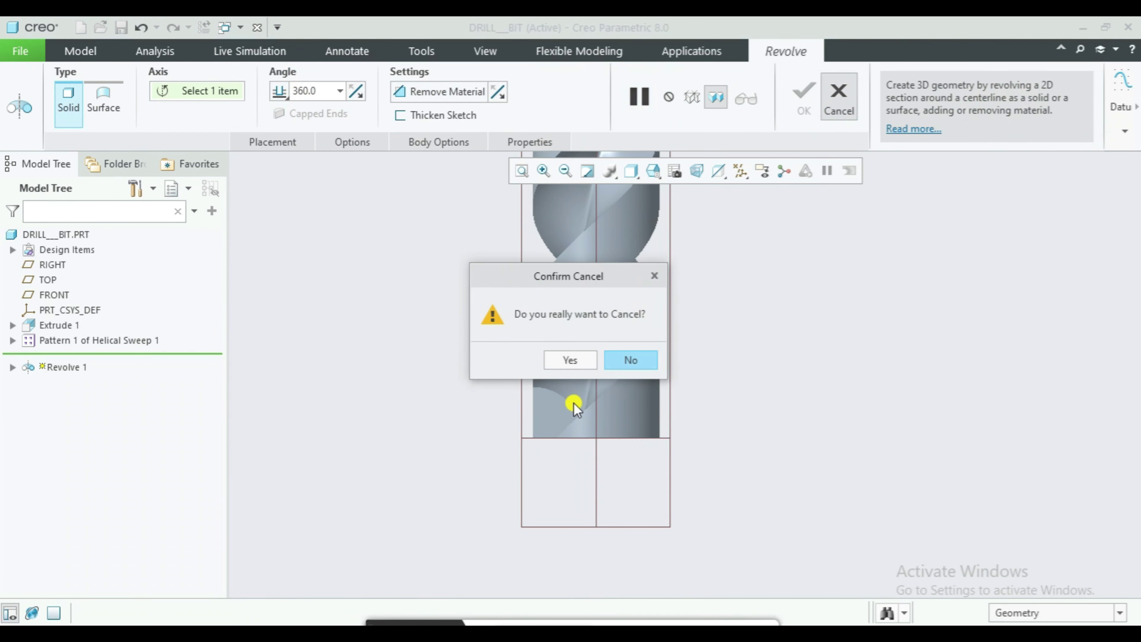
click(563, 366)
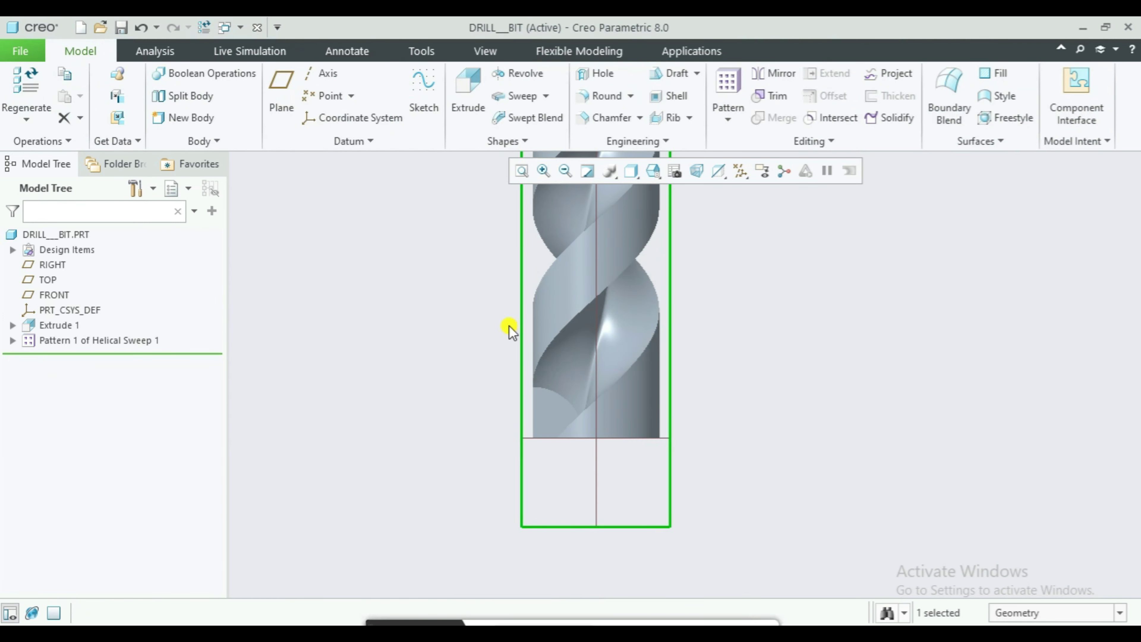
click(517, 73)
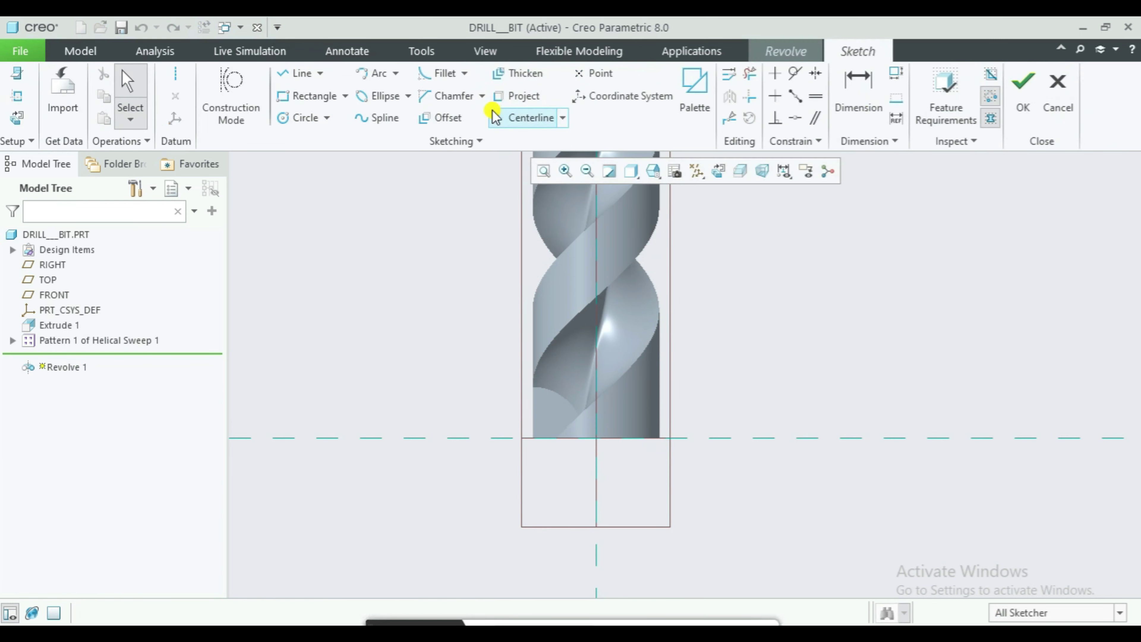
- Sketch the tip line from the bottom axis point and set its angle to 120°
click(718, 170)
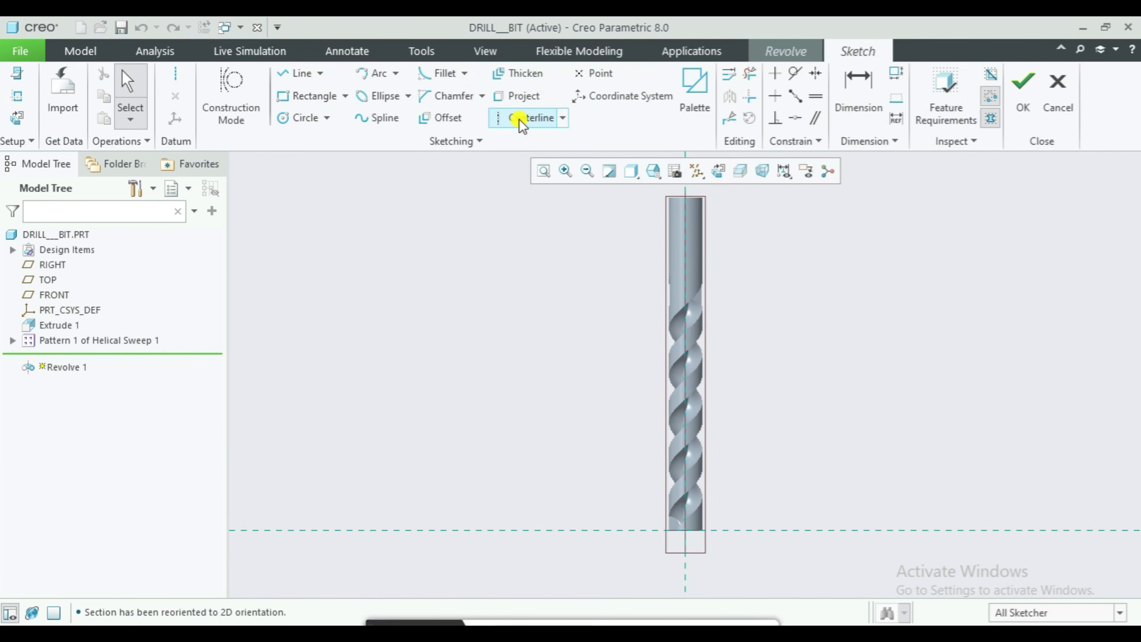
click(295, 79)
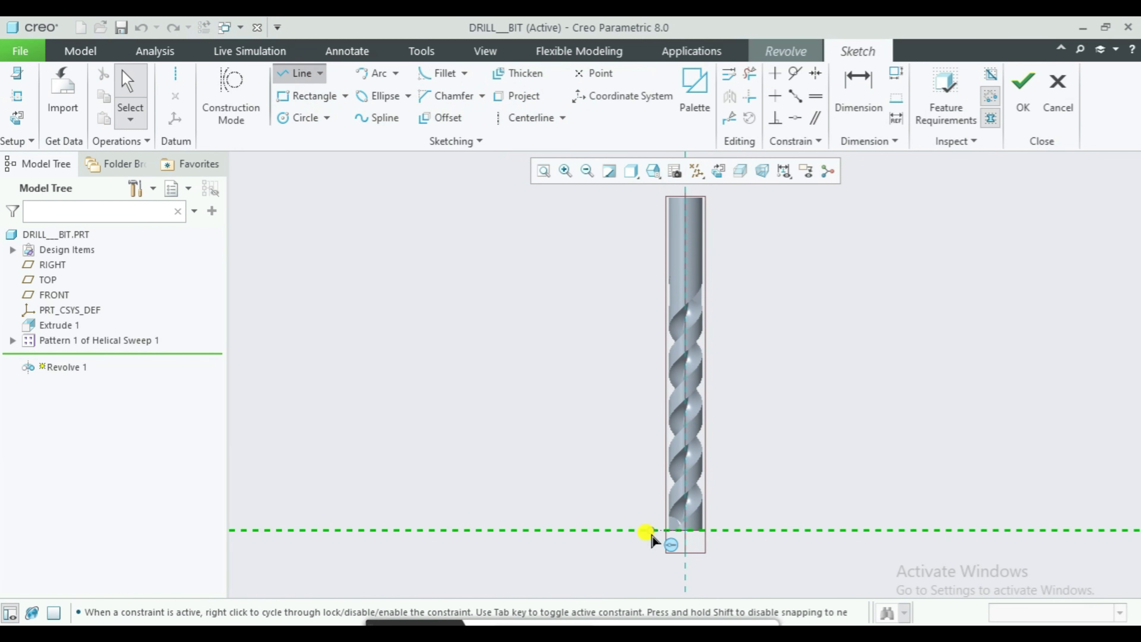
scroll(679, 539, up, 3)
click(674, 489)
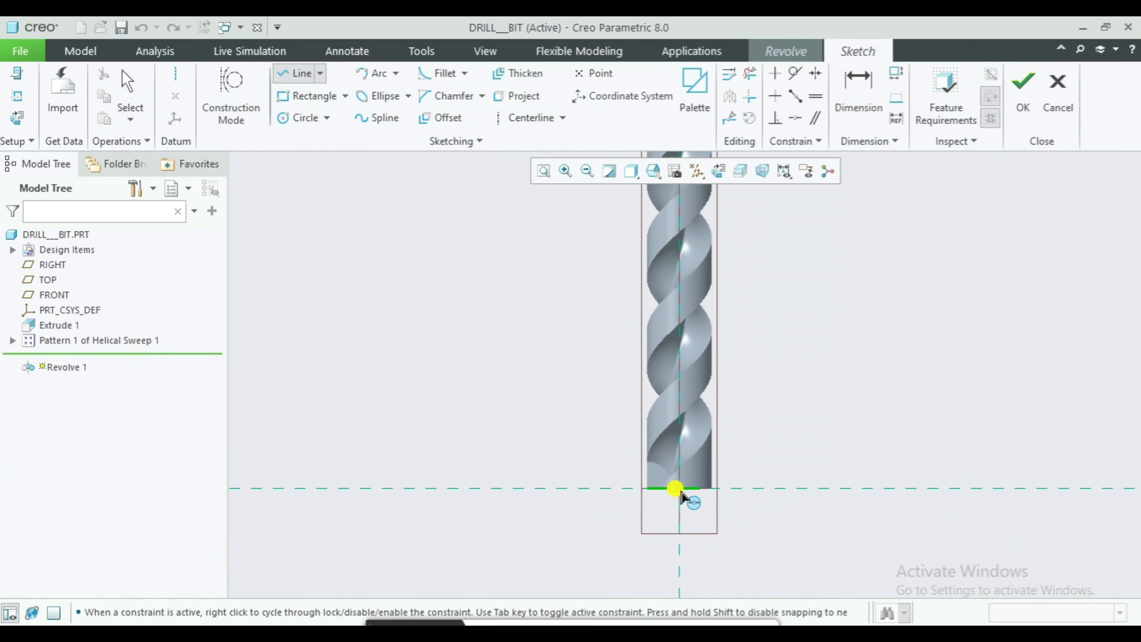
scroll(679, 494, up, 3)
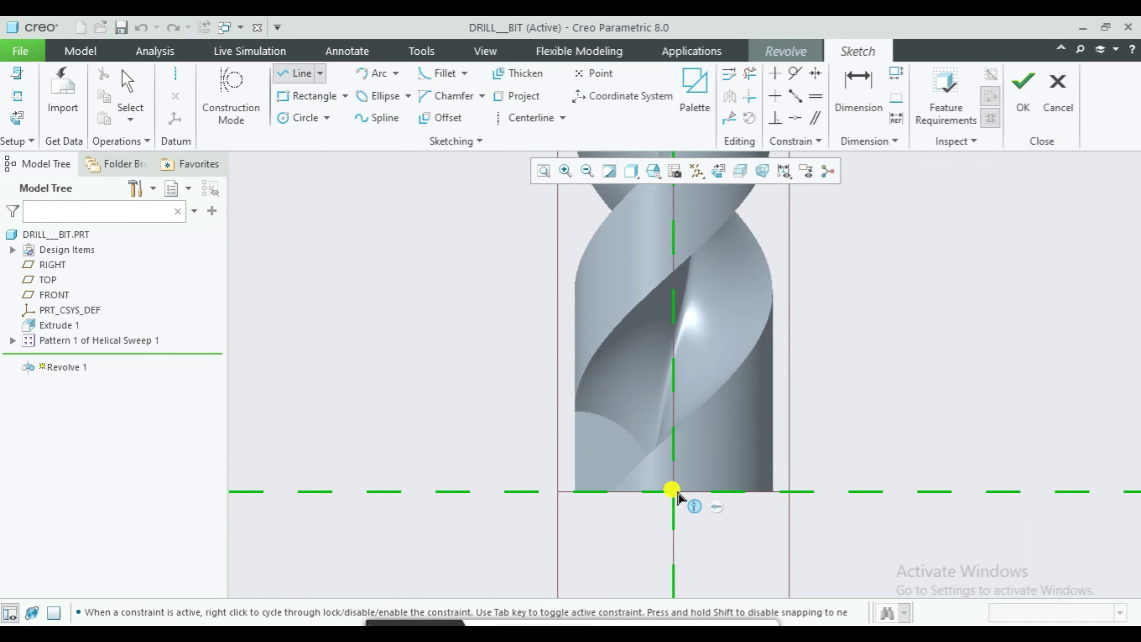
click(516, 287)
click(423, 287)
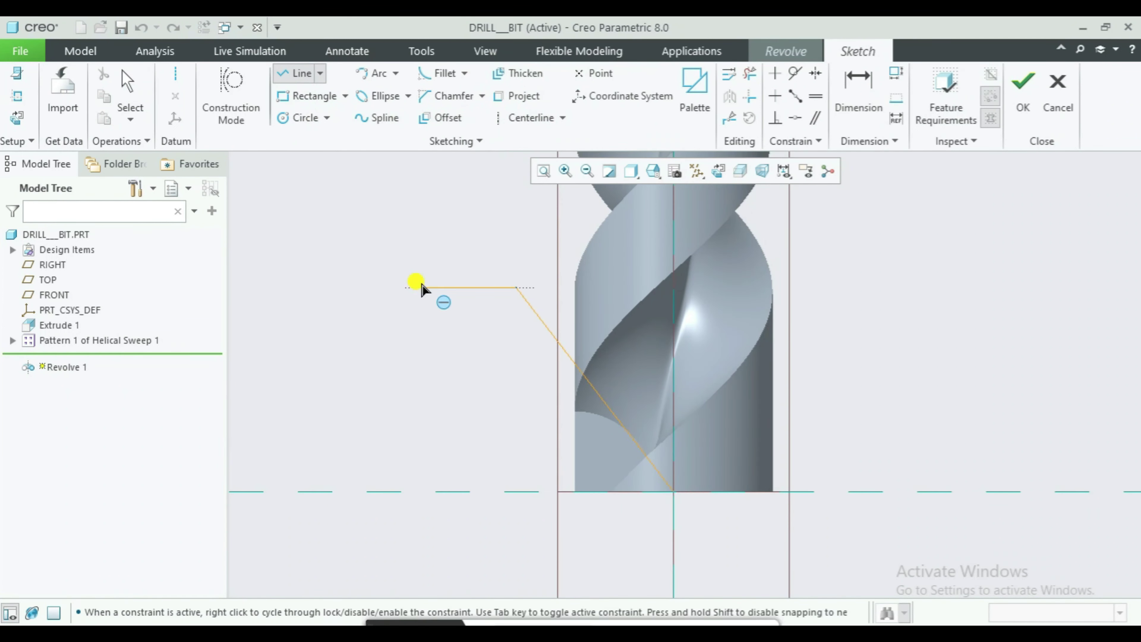
middle_click(420, 283)
middle_click(629, 453)
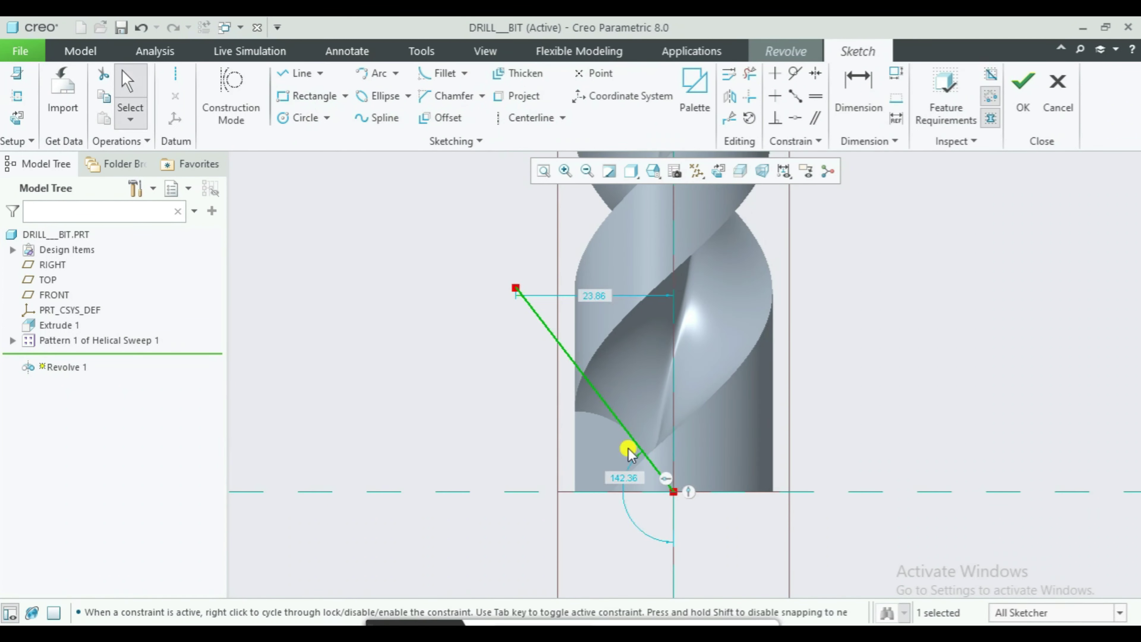
double_click(620, 479)
text(1)
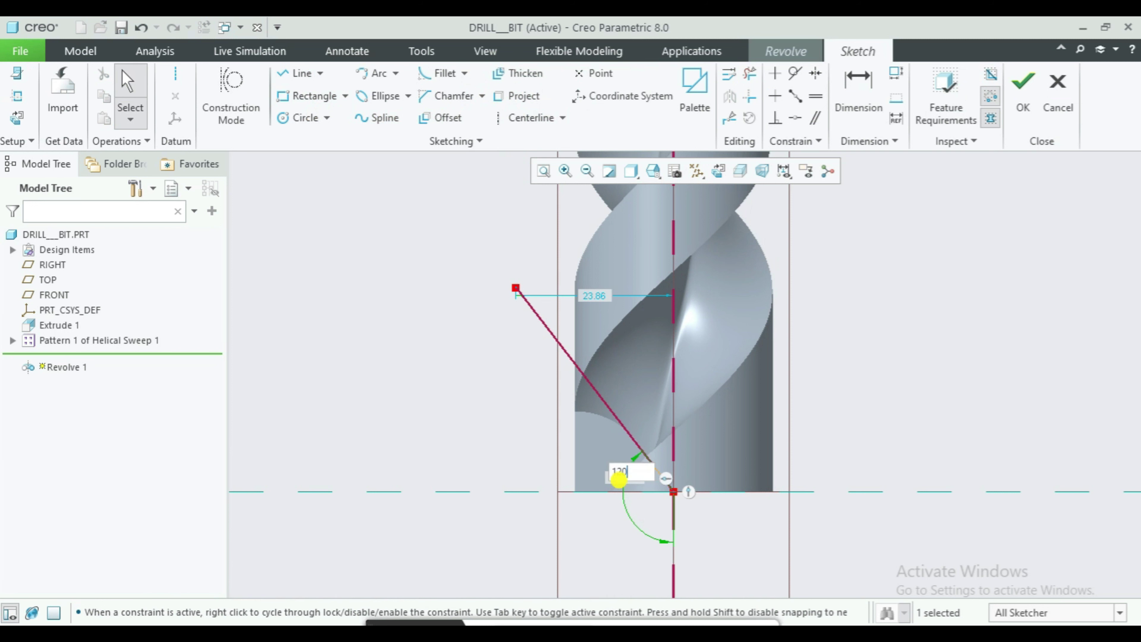
text(20)
key(Return)
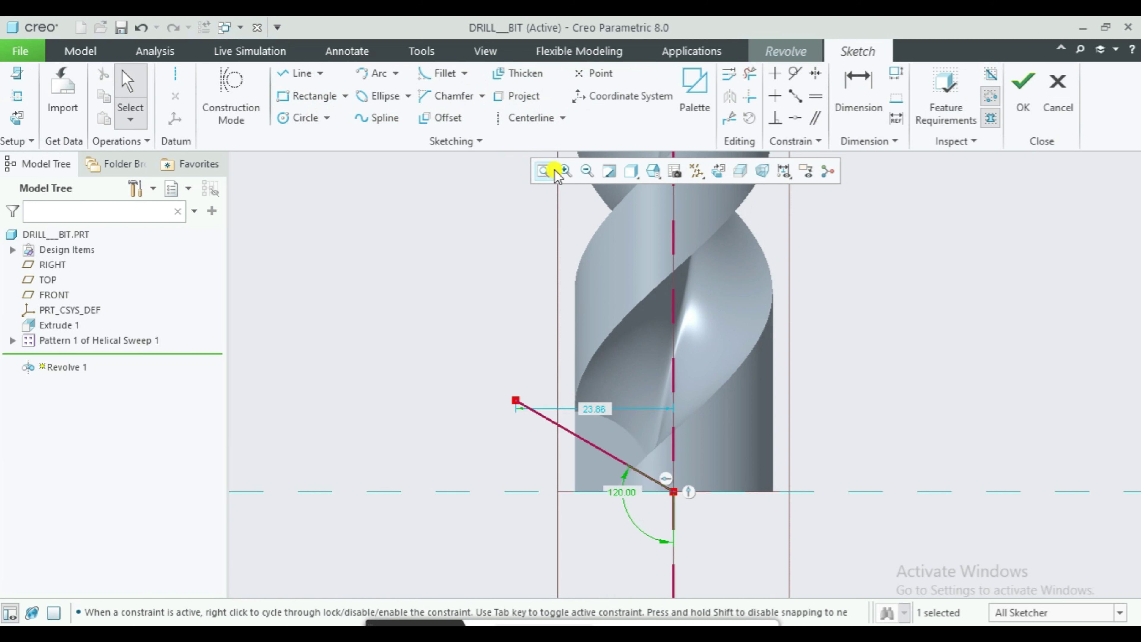
- Add a vertical centerline through the origin along the drill axis and finish the sketch
click(523, 118)
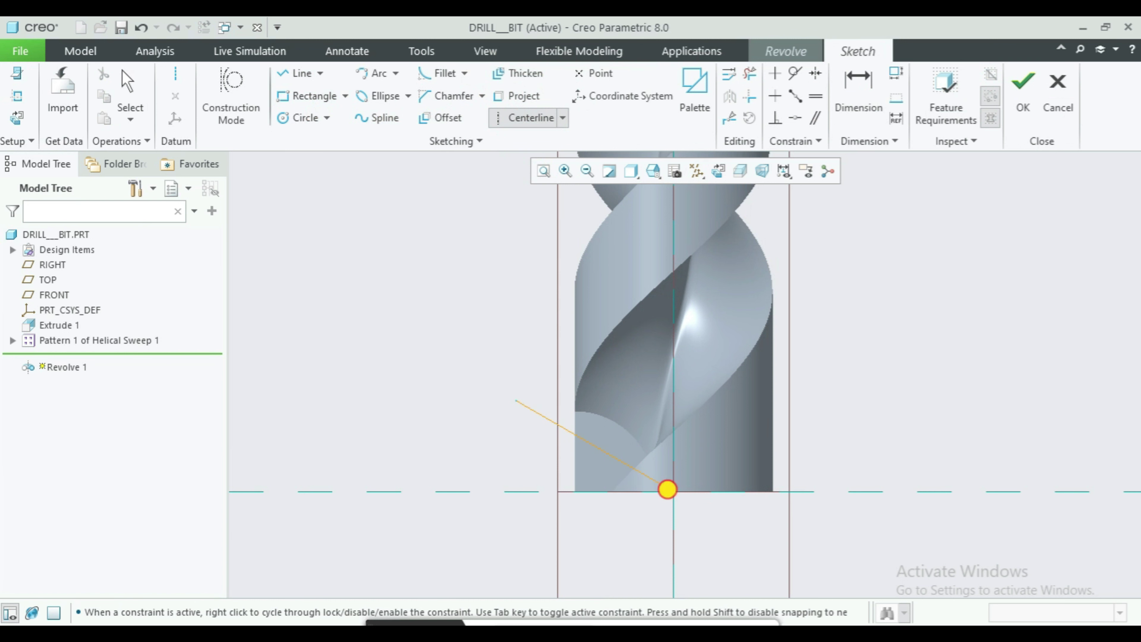
click(673, 491)
click(670, 545)
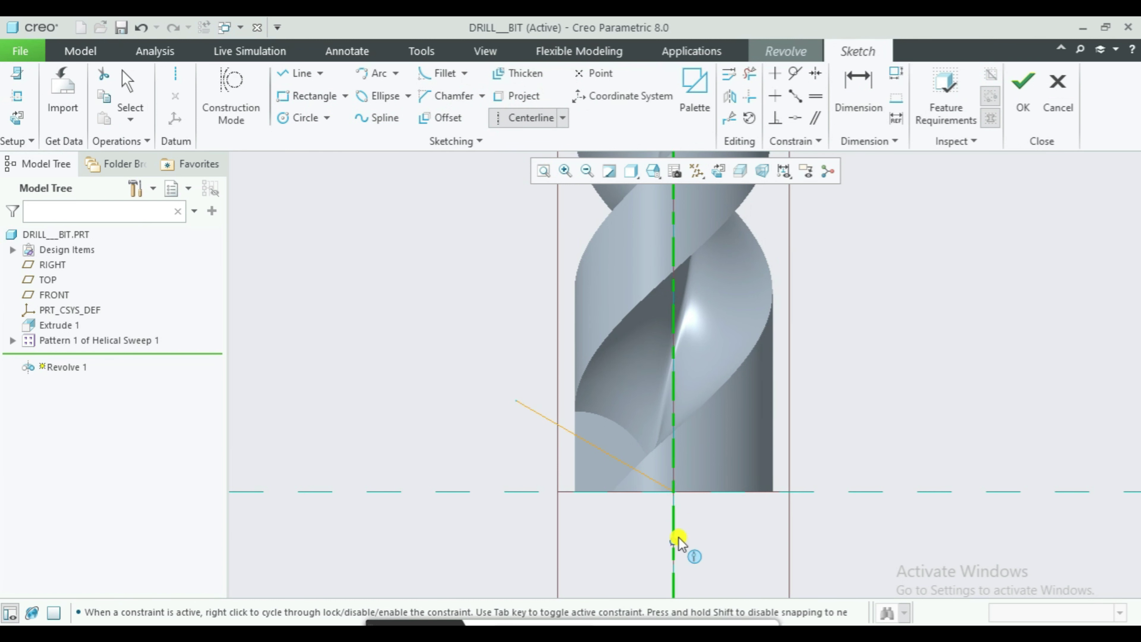
middle_click(937, 444)
click(1022, 88)
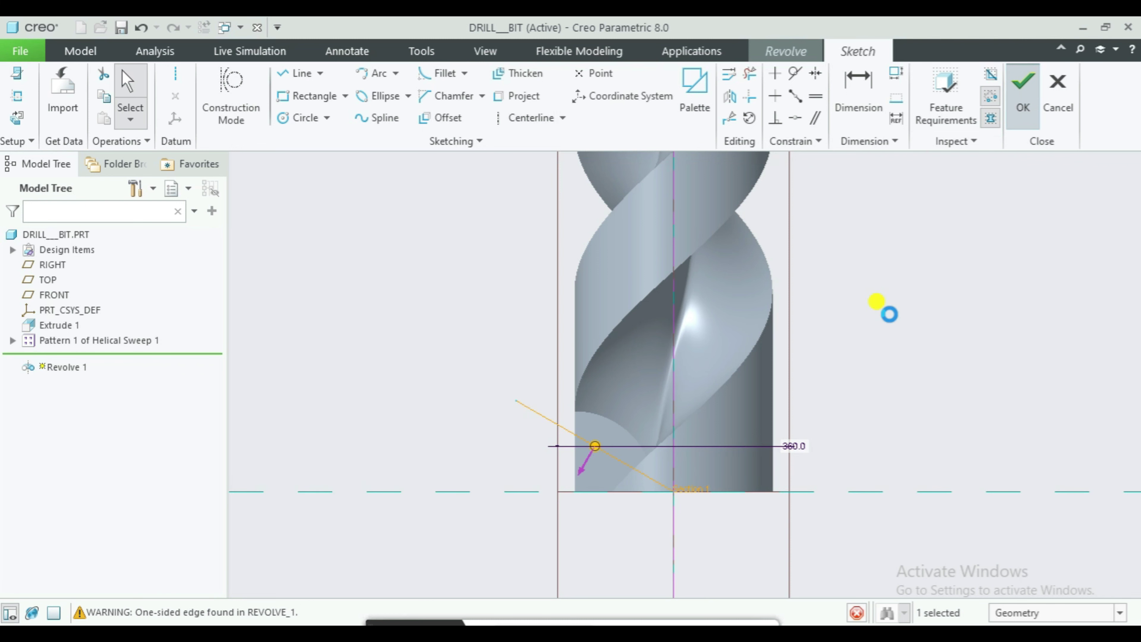
- Apply the 360° revolve as a material-removing cut to form the conical tip
click(438, 91)
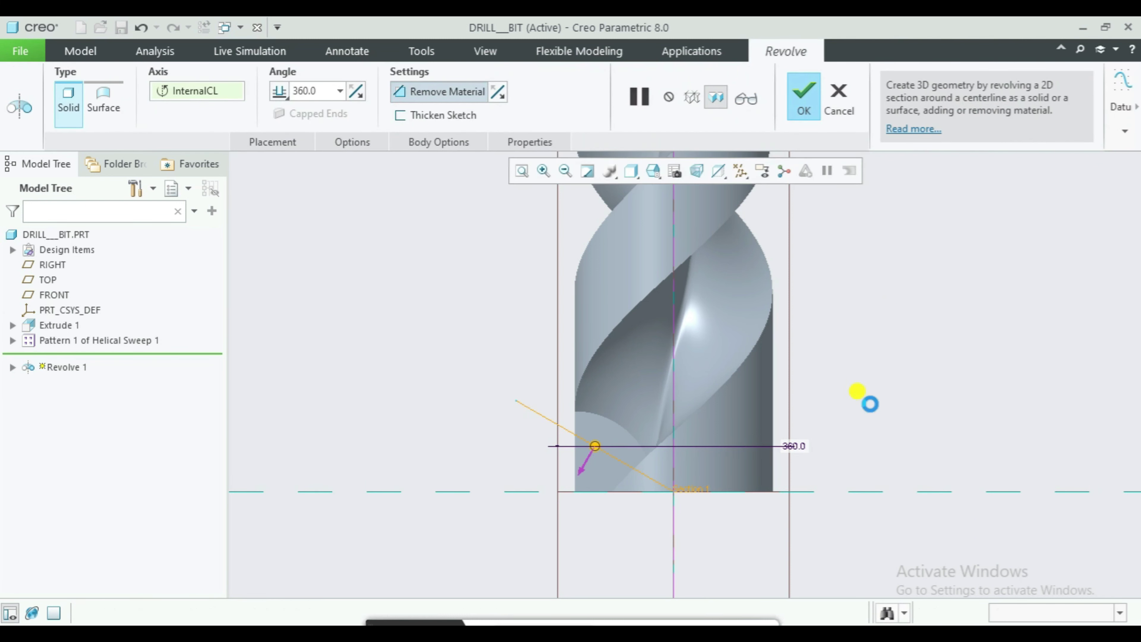
click(804, 105)
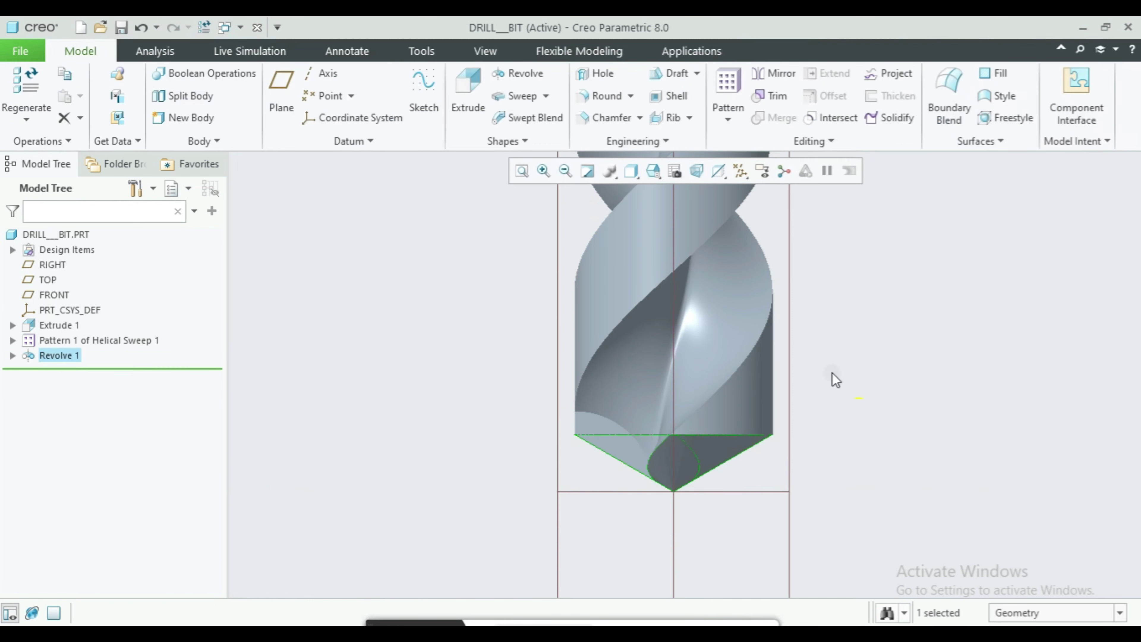
scroll(868, 395, down, 5)
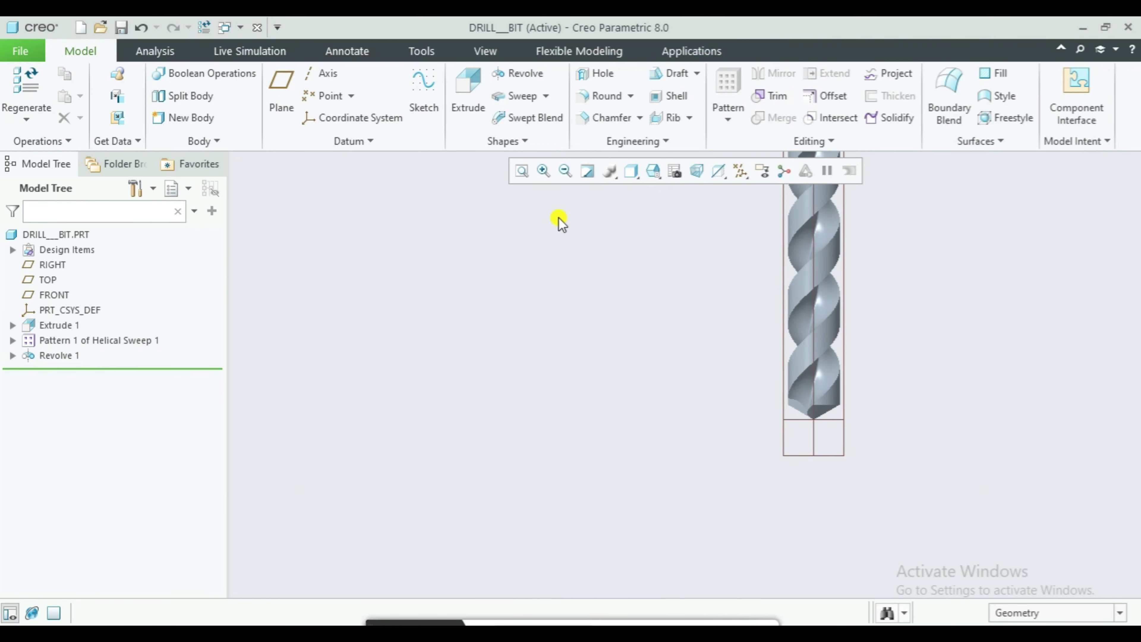
click(521, 170)
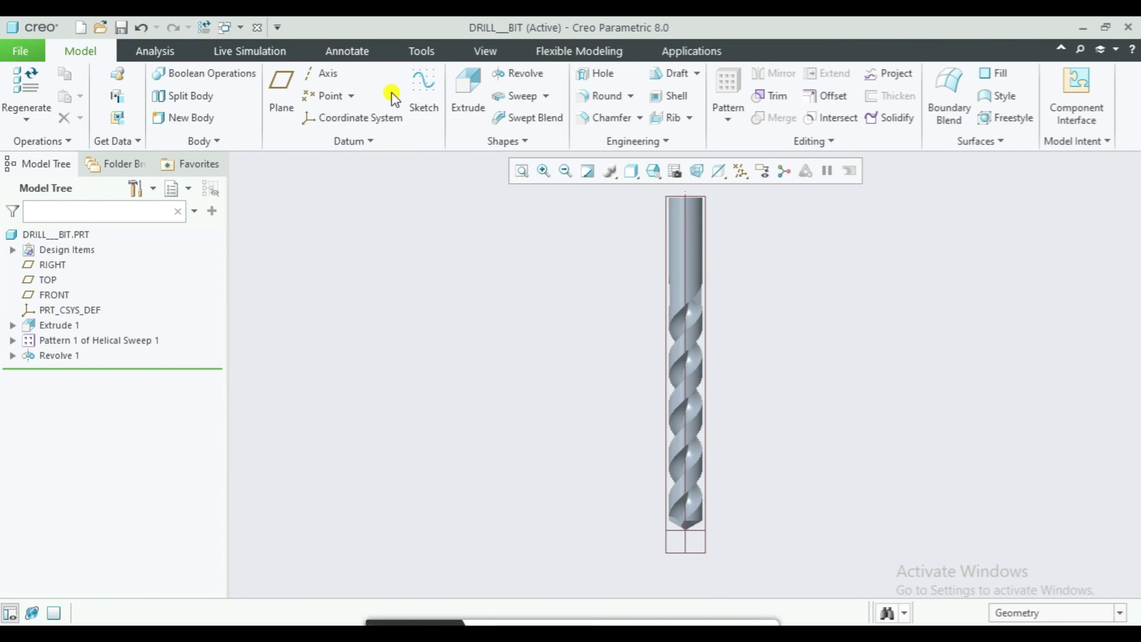